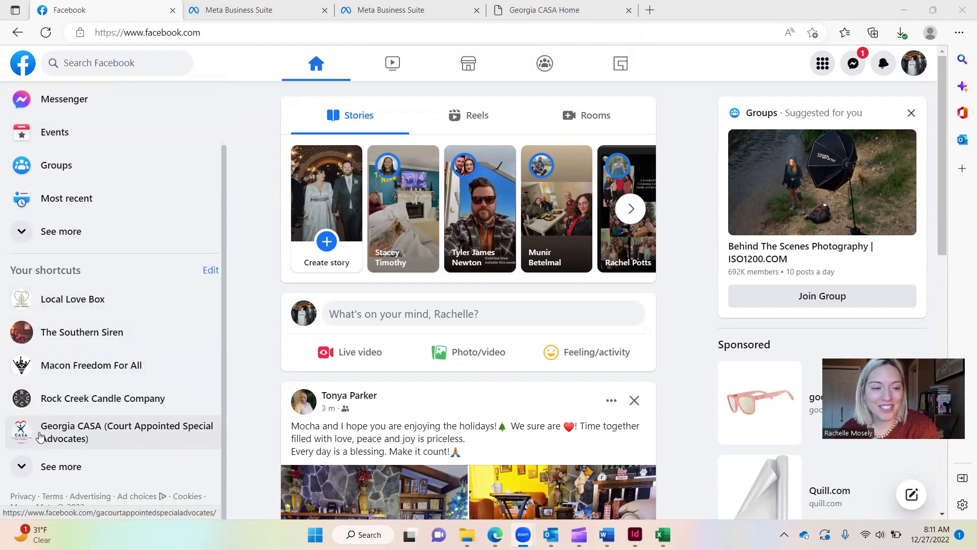
Open the Georgia CASA (Court Appointed Special Advocates) Page from the shortcuts and look over its professional tools
left_click(52, 430)
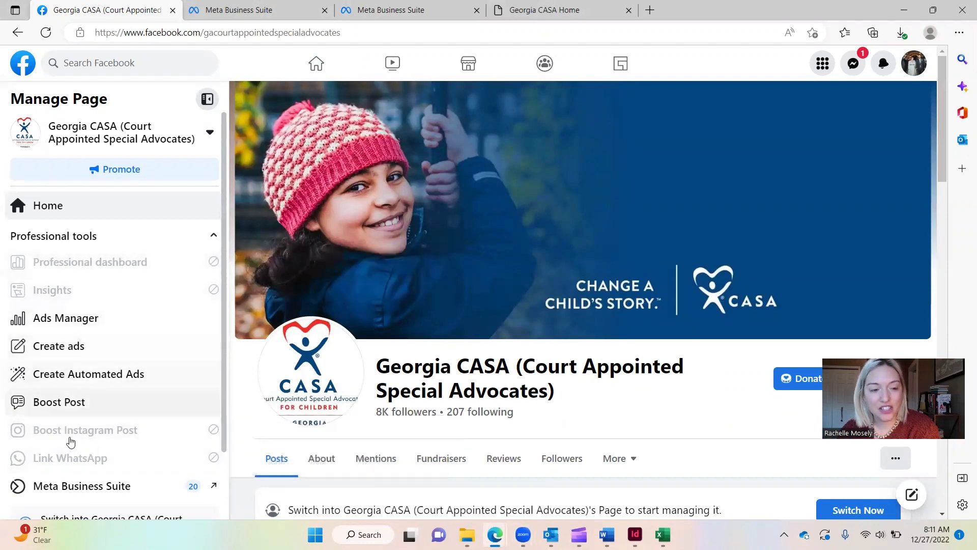
scroll(59, 461, "down", 2)
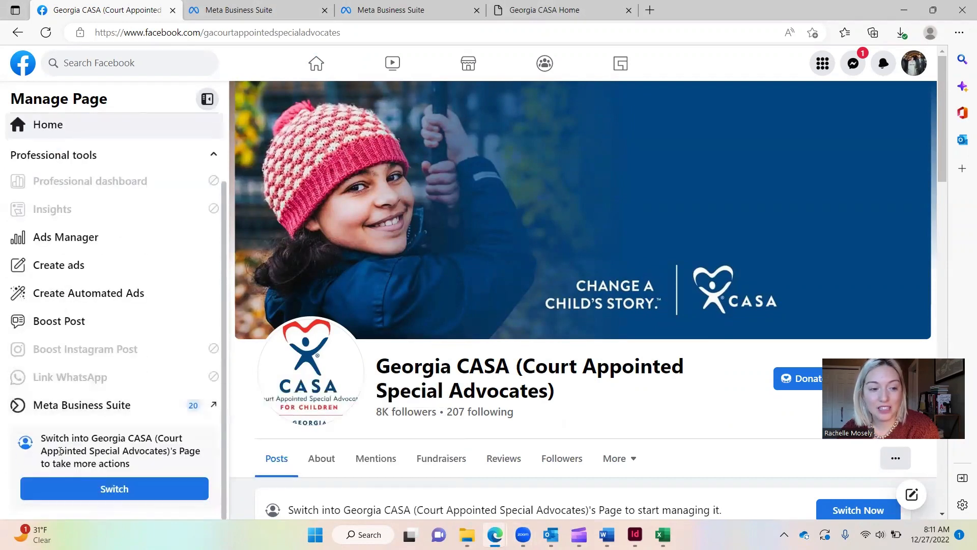
scroll(59, 453, "up", 2)
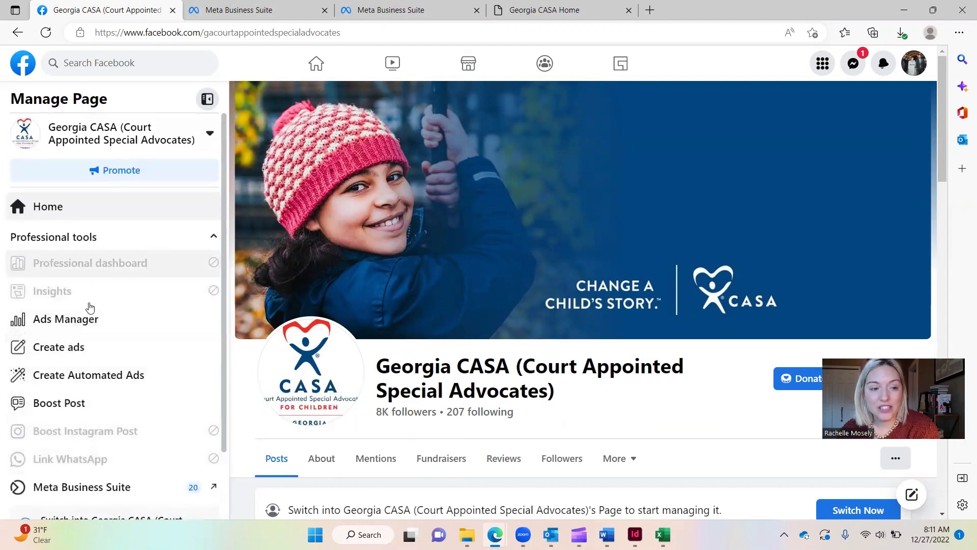
scroll(83, 380, "down", 2)
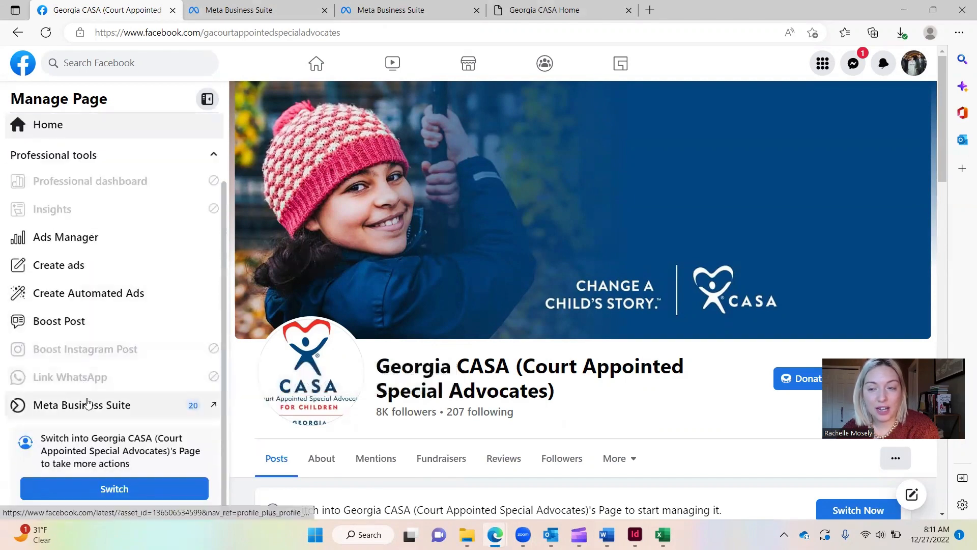
scroll(88, 403, "up", 2)
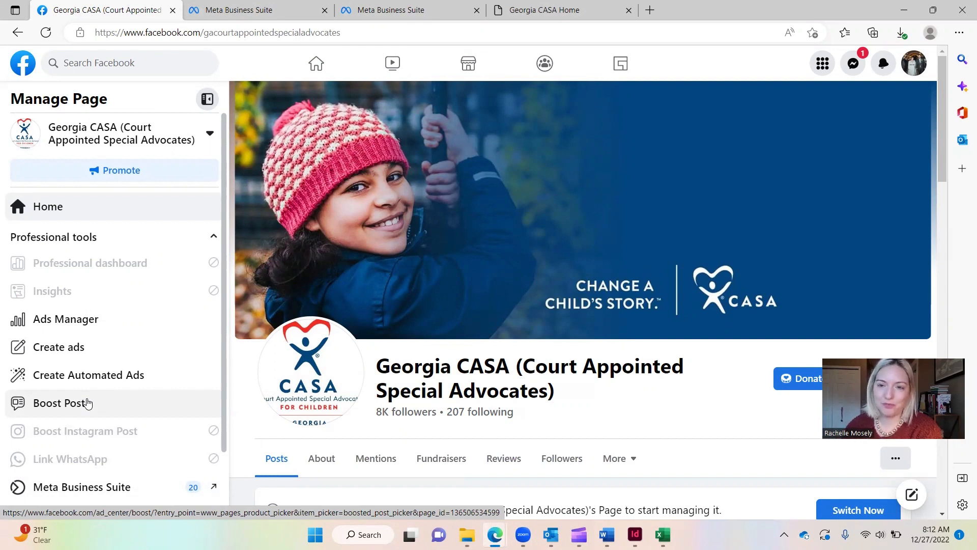
scroll(87, 402, "down", 1)
scroll(87, 402, "up", 1)
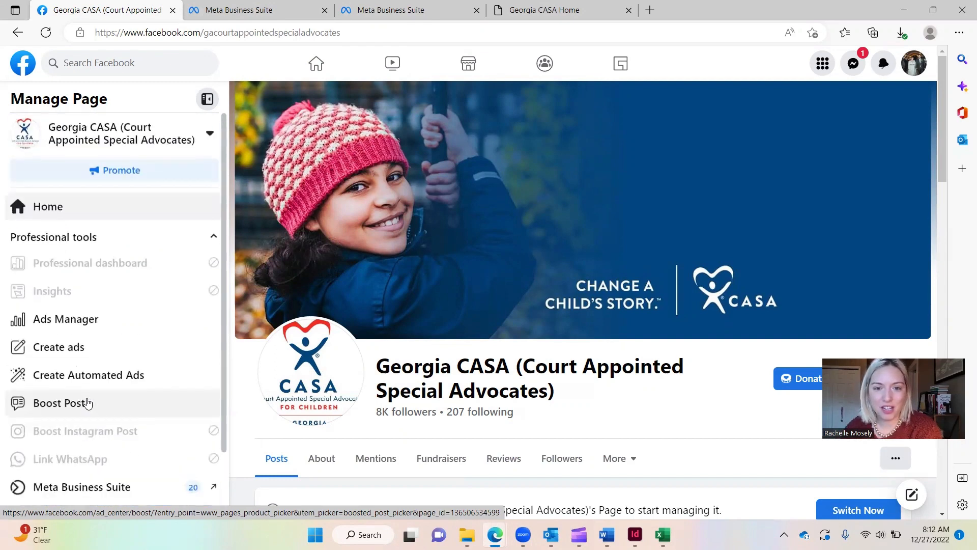
Switch the active profile to Georgia CASA (Court Appointed Special Advocates) and dismiss the switch notice
left_click(917, 67)
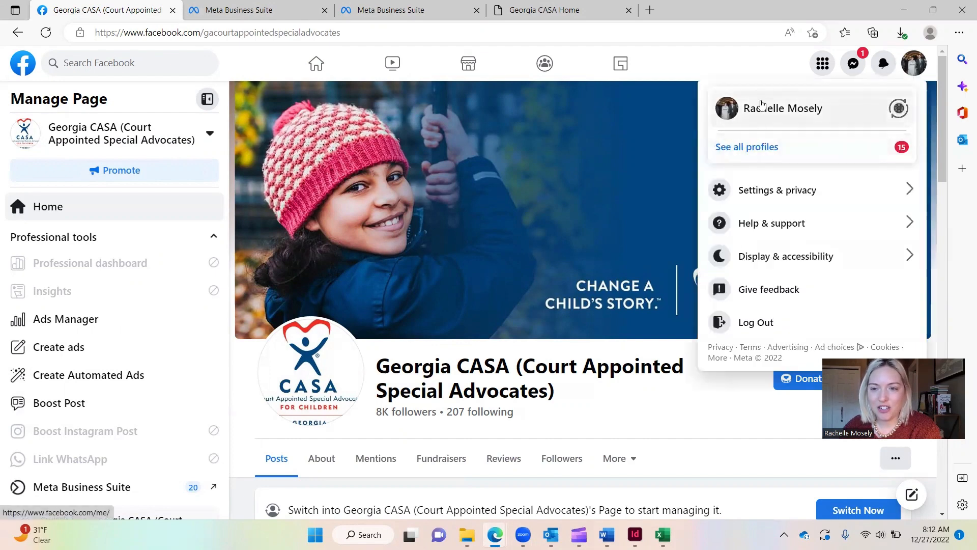
left_click(748, 149)
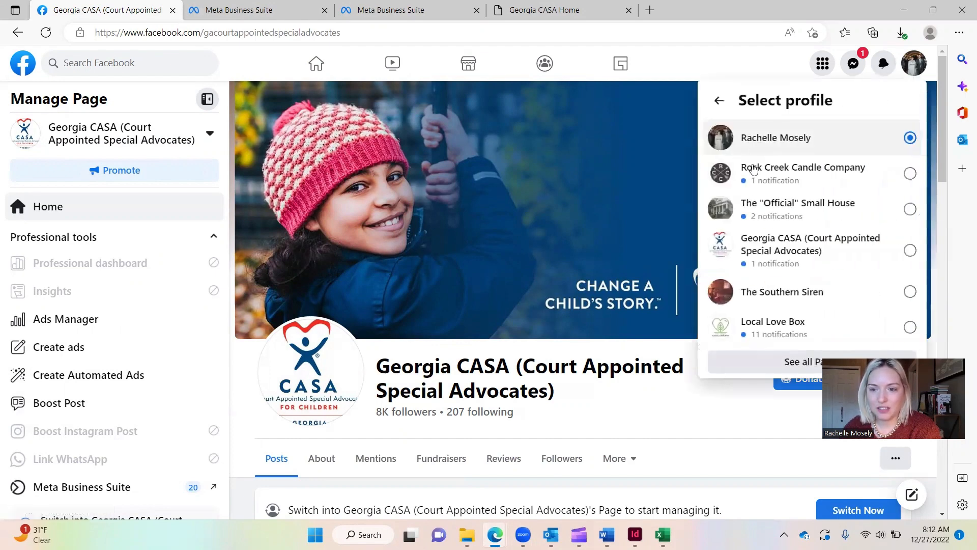
left_click(795, 246)
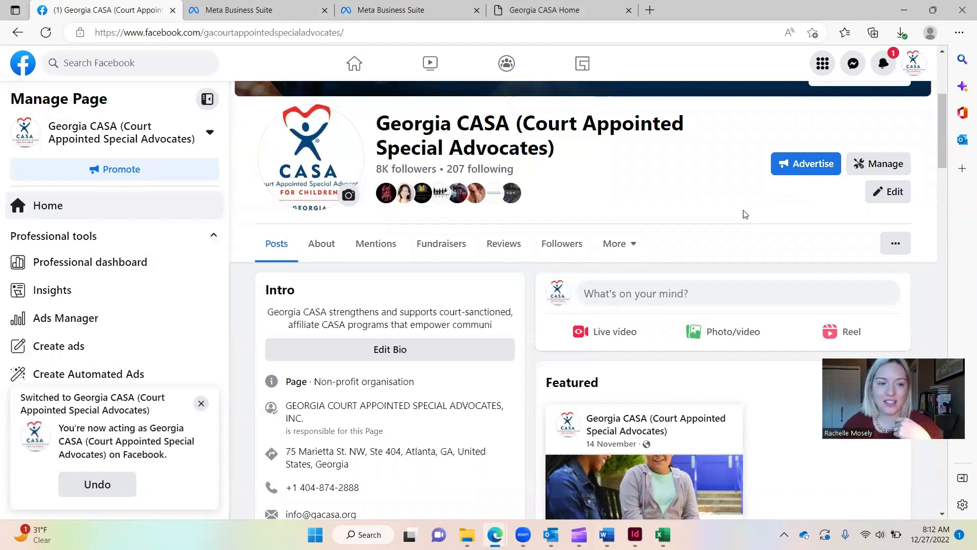
left_click(201, 403)
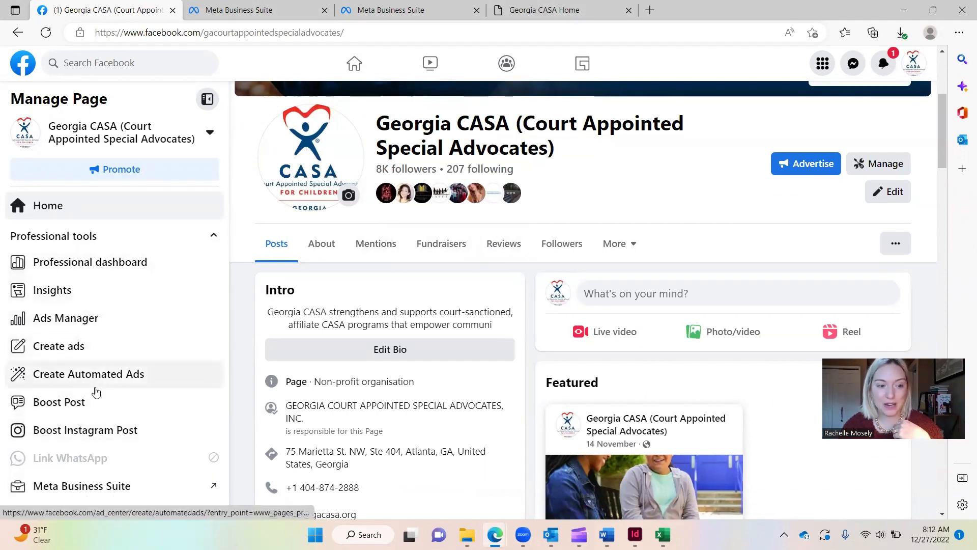
Open Meta Business Suite for the Georgia CASA Page and start a new post
scroll(96, 391, "up", 1)
scroll(105, 374, "down", 3)
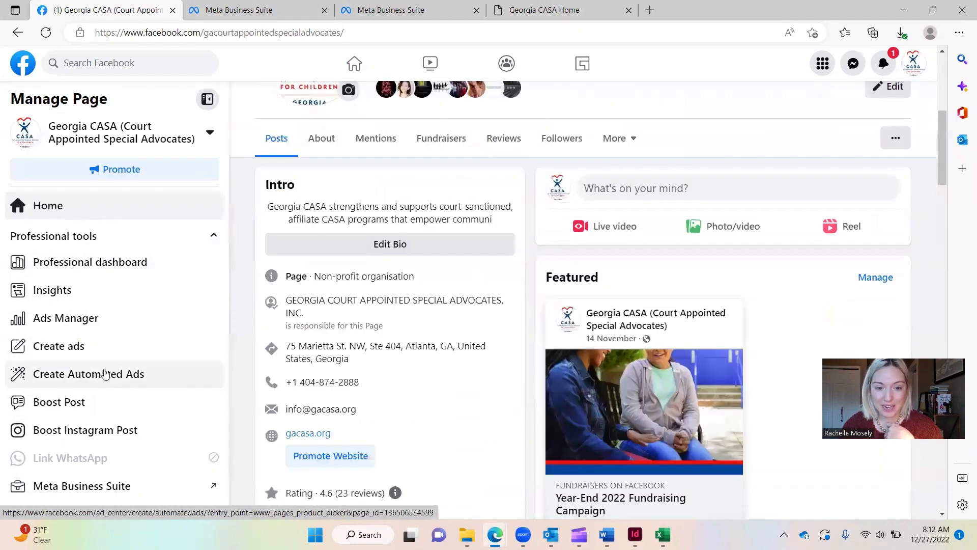
scroll(105, 375, "down", 3)
scroll(116, 364, "up", 3)
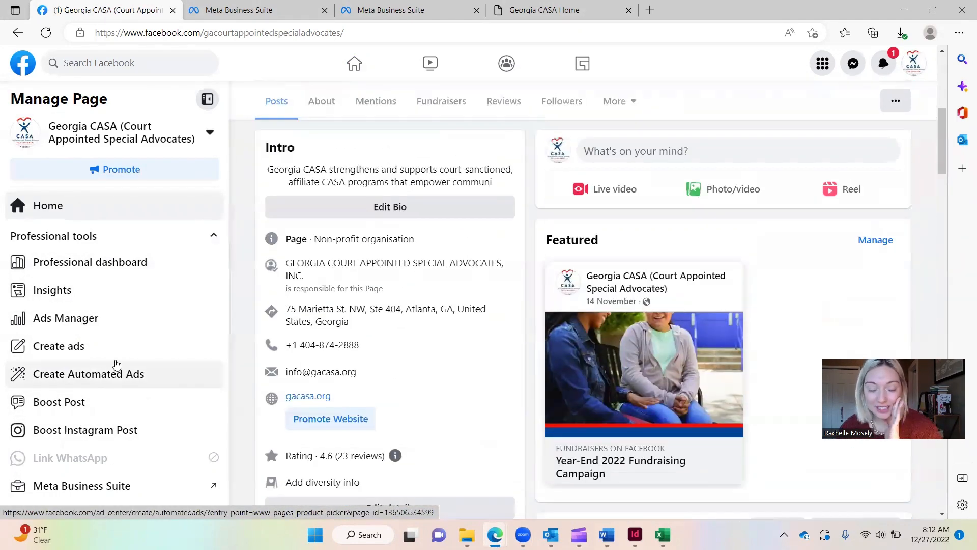
scroll(114, 367, "down", 1)
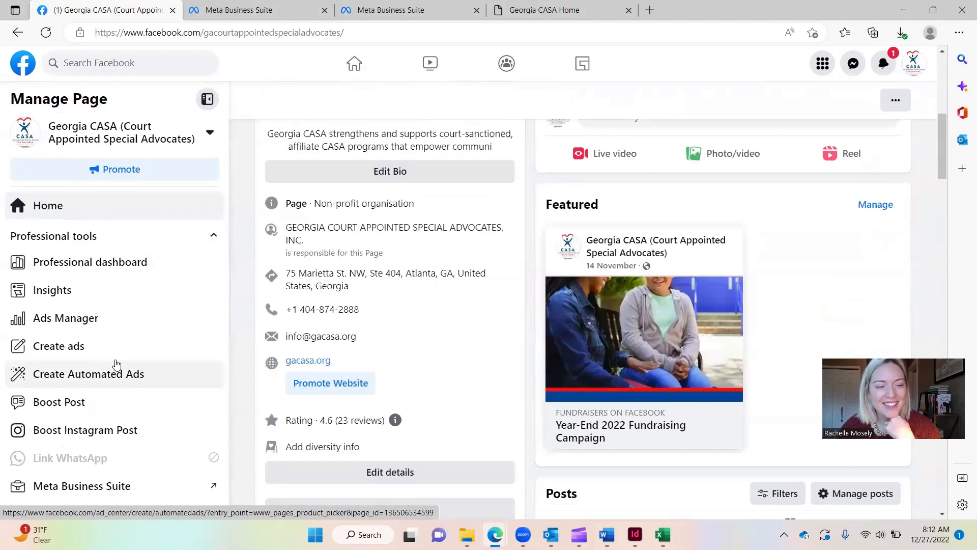
scroll(102, 448, "down", 1)
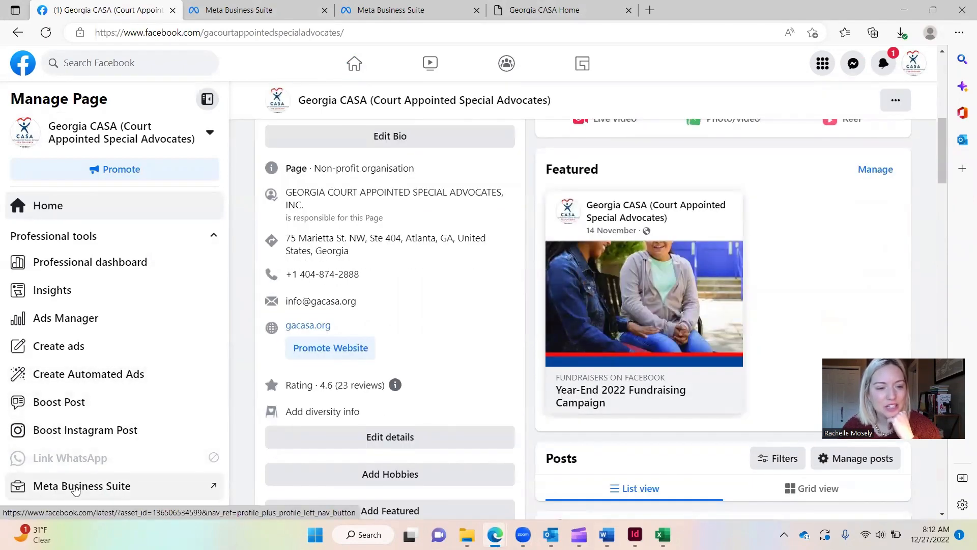
left_click(76, 487)
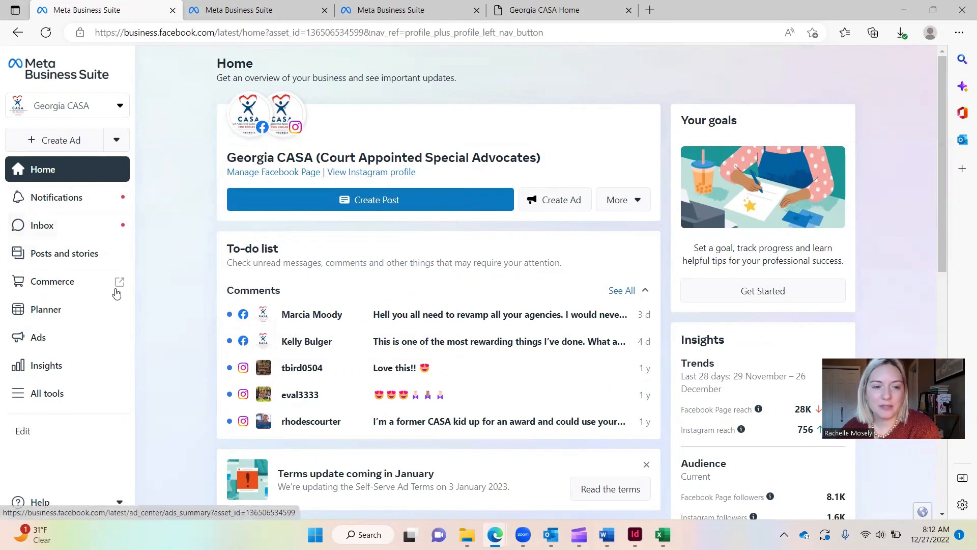
left_click(401, 206)
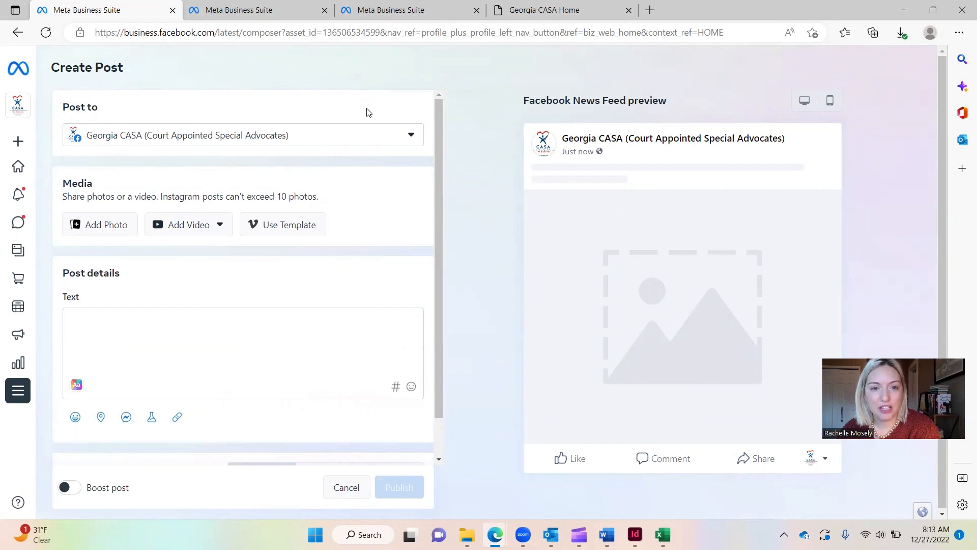
Add the georgiacasa Instagram account to the post's destinations alongside the Facebook Page
left_click(410, 137)
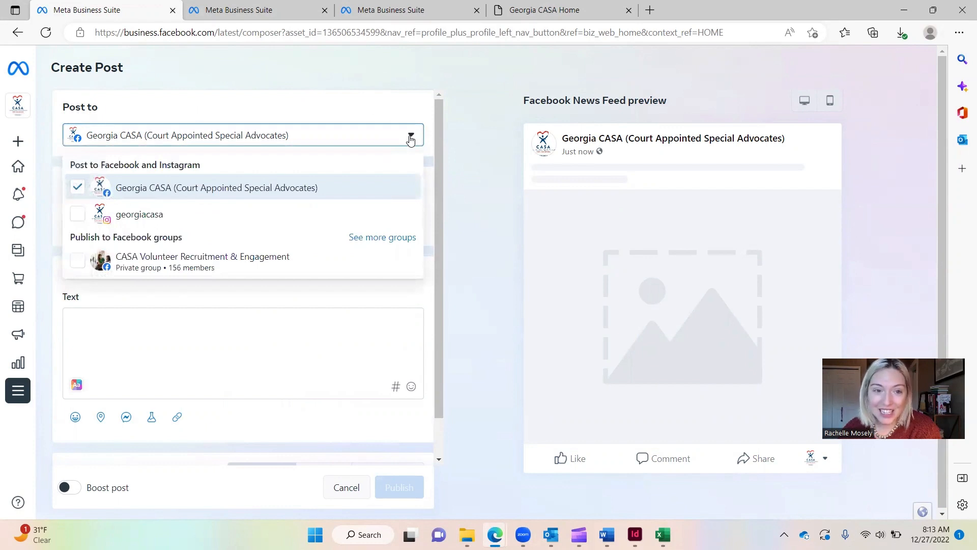
left_click(410, 138)
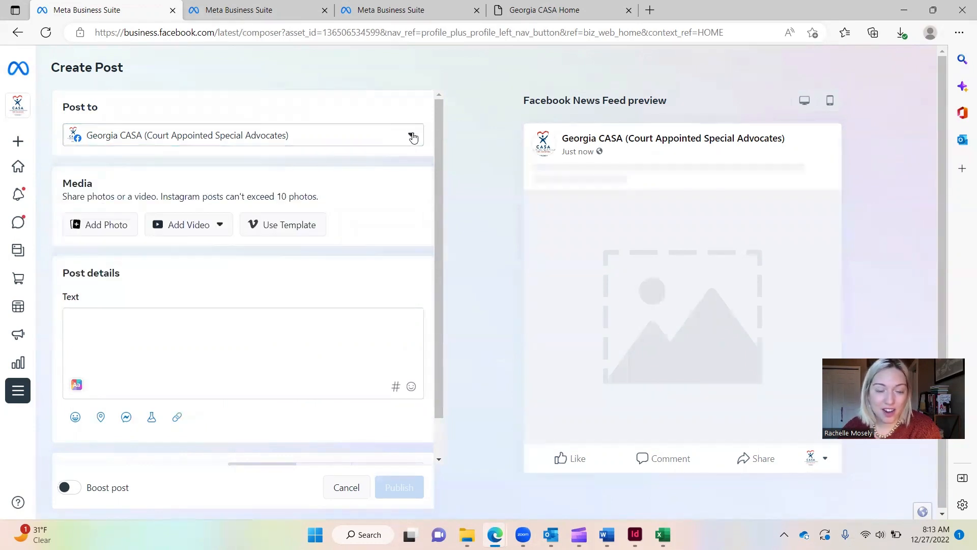
left_click(411, 137)
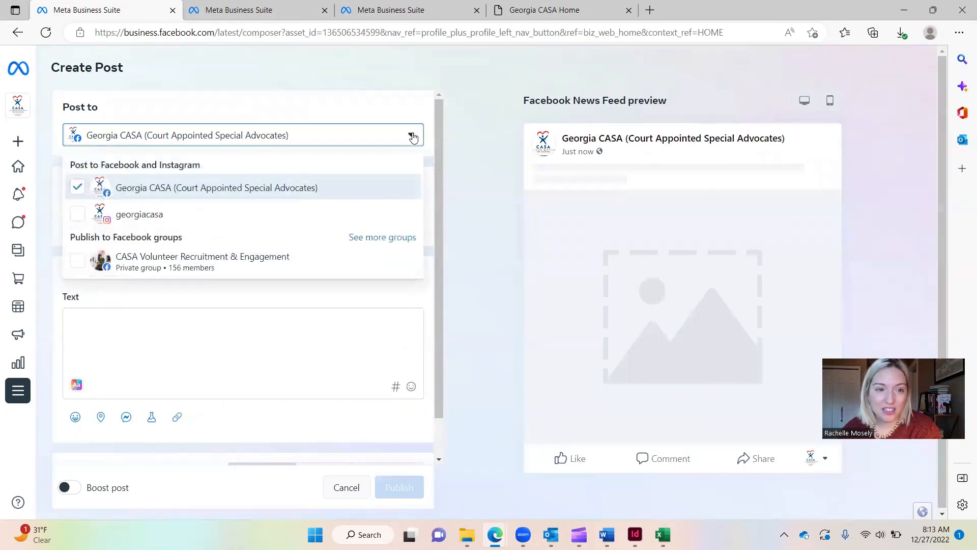
left_click(77, 216)
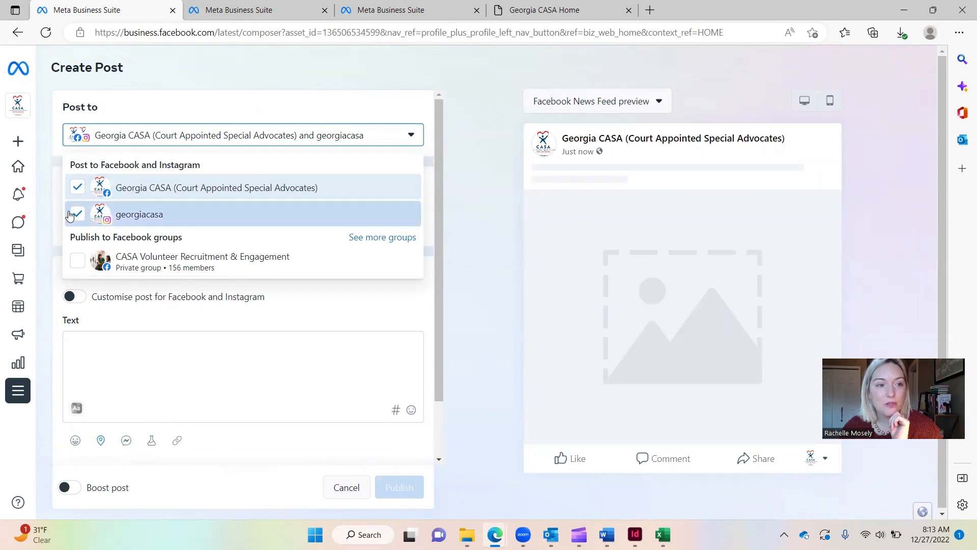
left_click(234, 85)
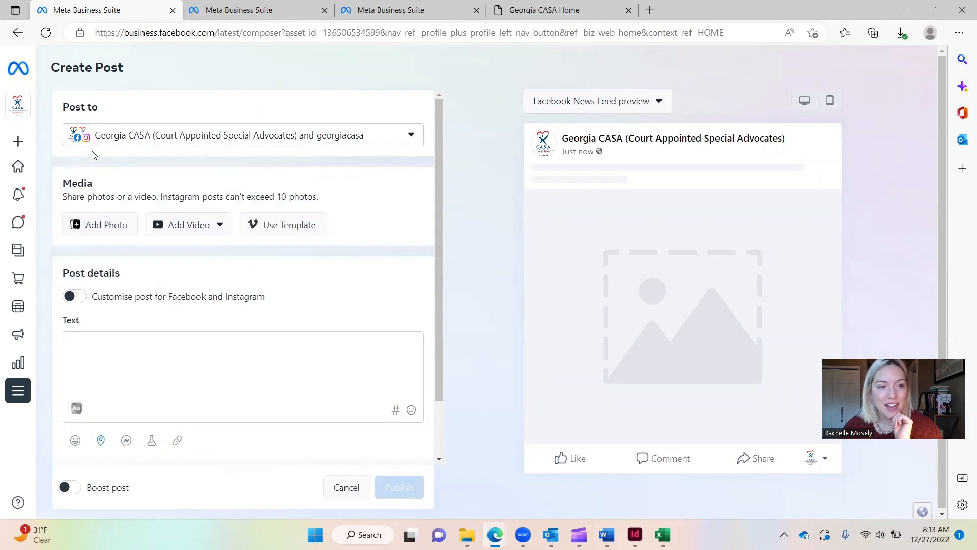
Add the photo 1.9.23 from the January SM Pics folder to the post
left_click(99, 226)
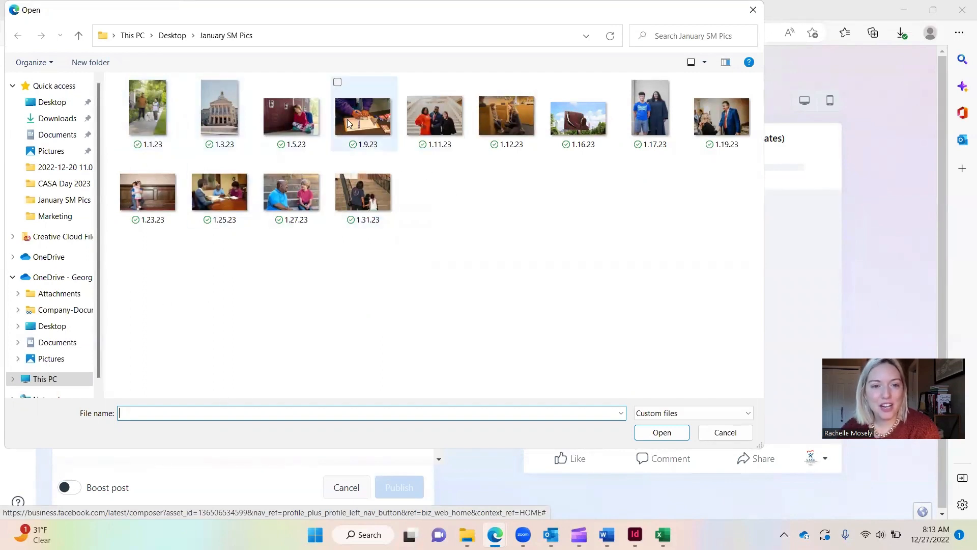
left_click(371, 124)
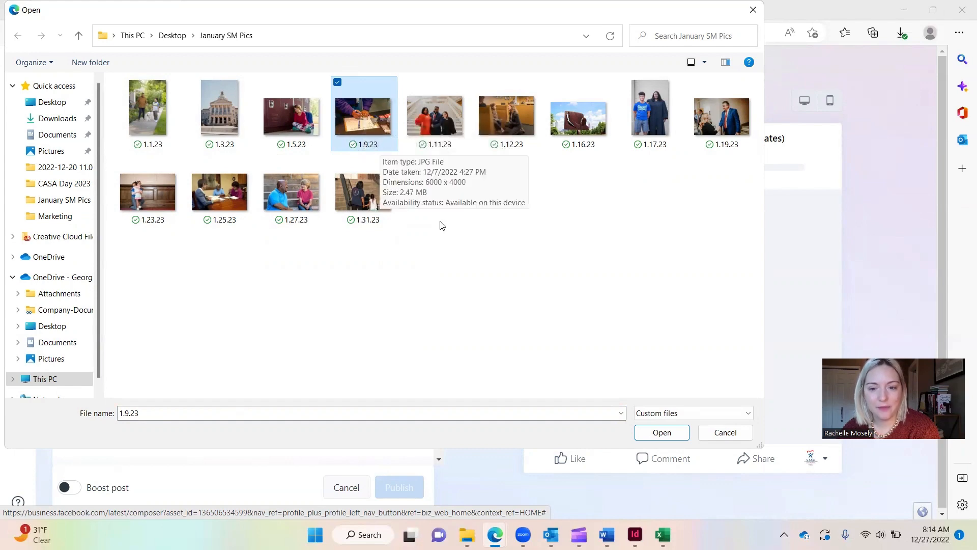
left_click(662, 432)
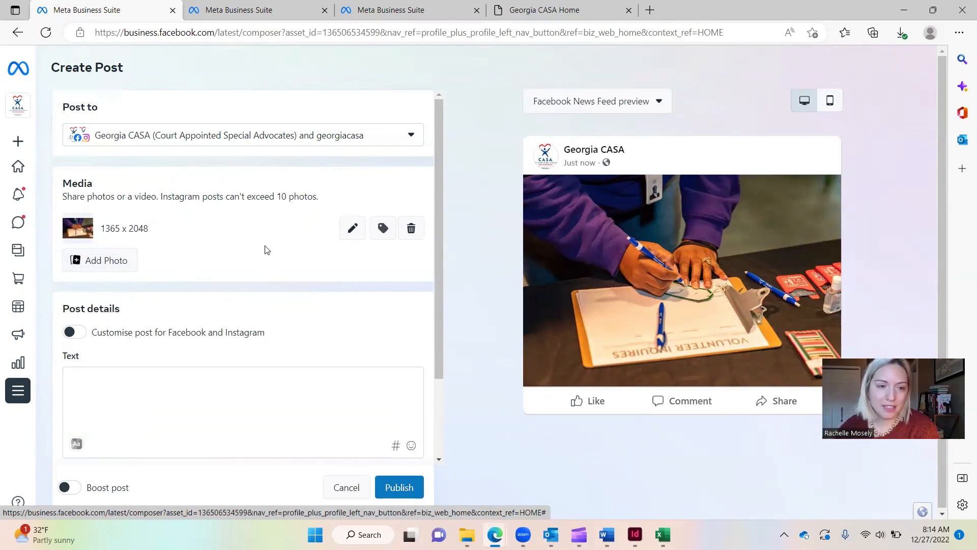
Try square 1:1, horizontal 1.91:1 and vertical 4:5 crops on the post's photo, and close the photo editor
left_click(353, 229)
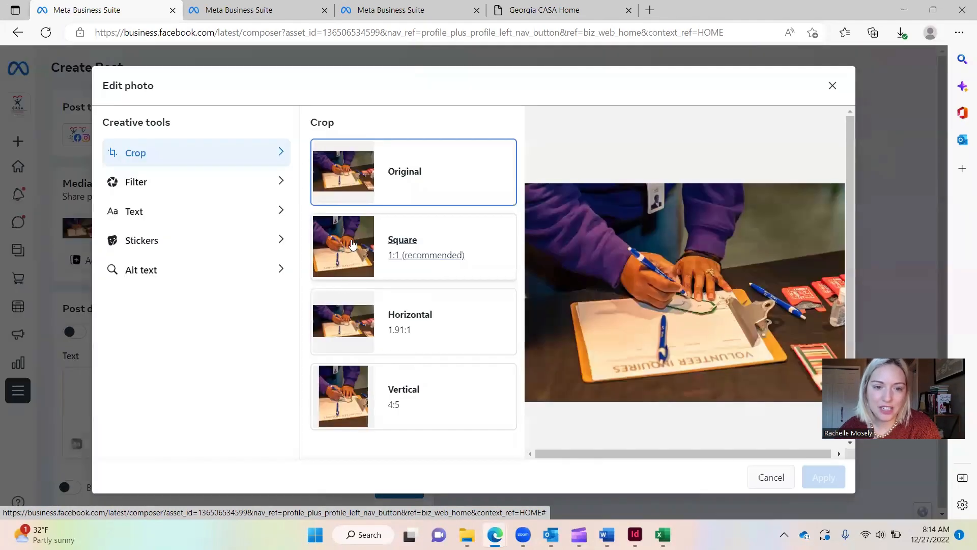
left_click(352, 243)
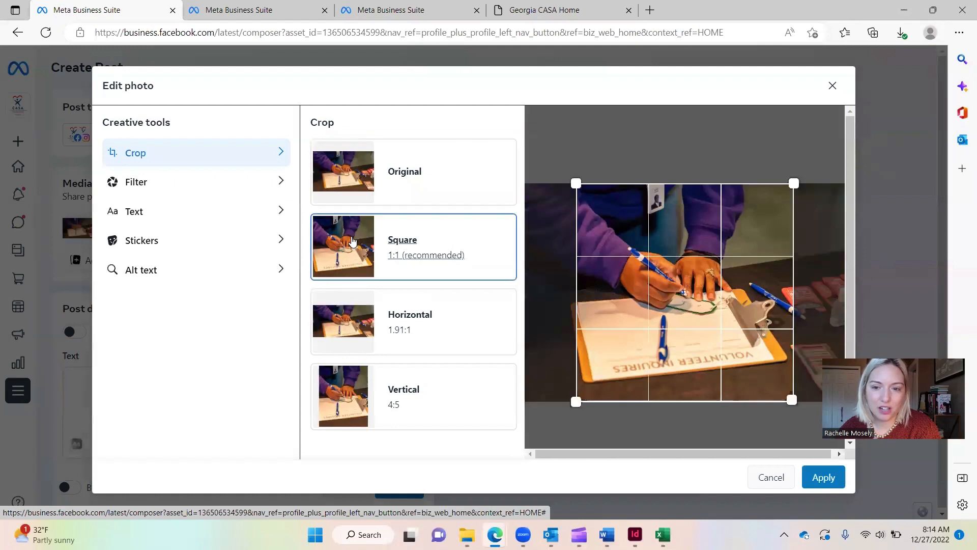
left_click_drag(774, 285, 828, 283)
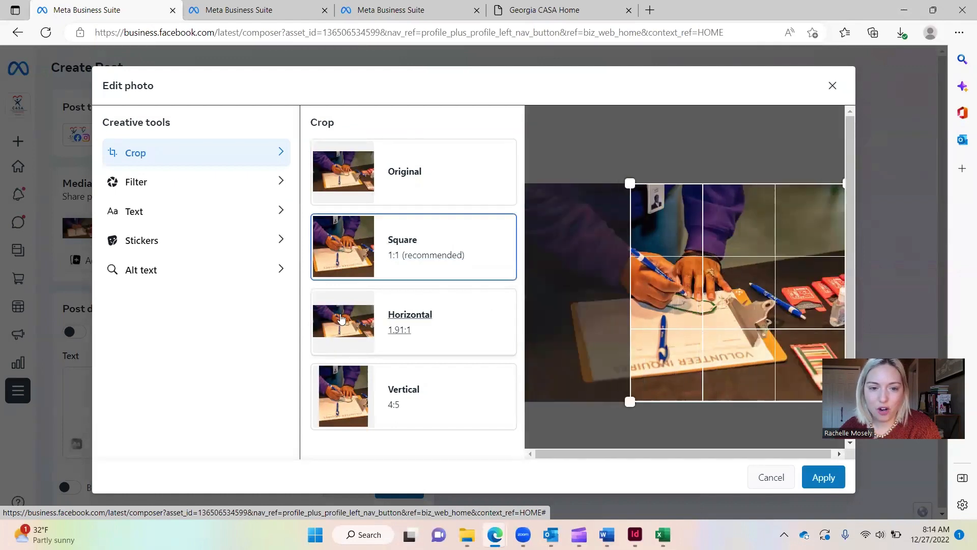
left_click(341, 319)
left_click(346, 402)
left_click_drag(716, 316, 744, 316)
left_click(353, 261)
left_click(821, 478)
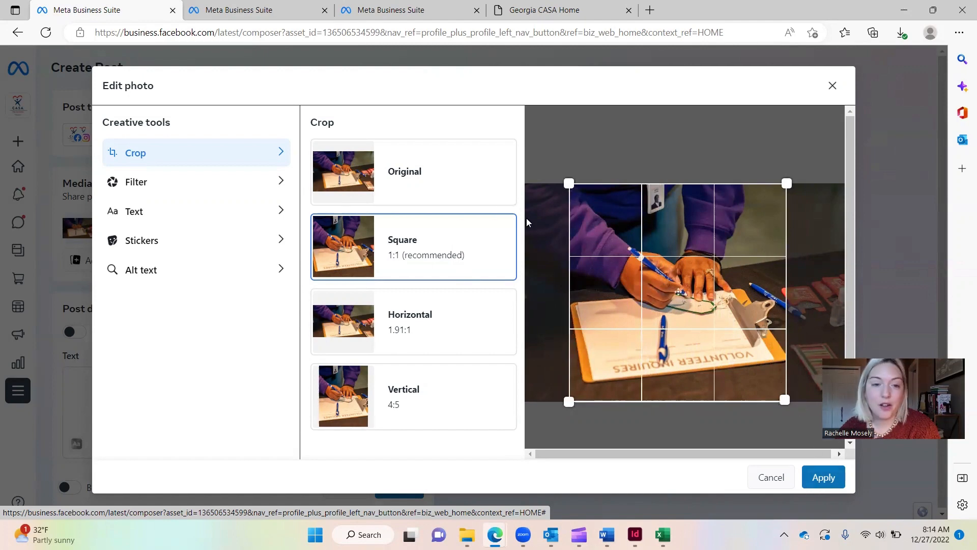
left_click(833, 86)
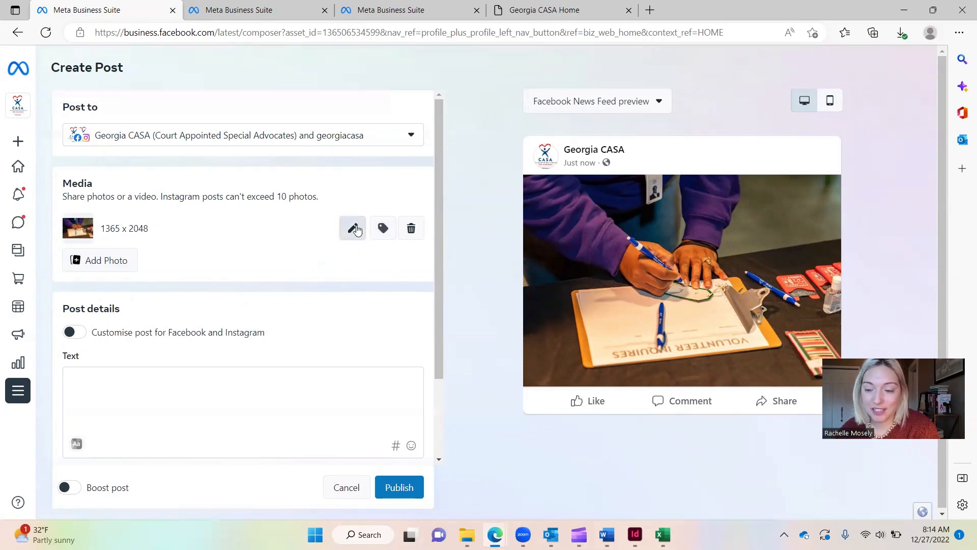
Copy the full 1/9/2023 post text from the Jan 23 CASA Social Media Shared Postings workbook in Excel and return to the post's empty text field
scroll(234, 271, "down", 2)
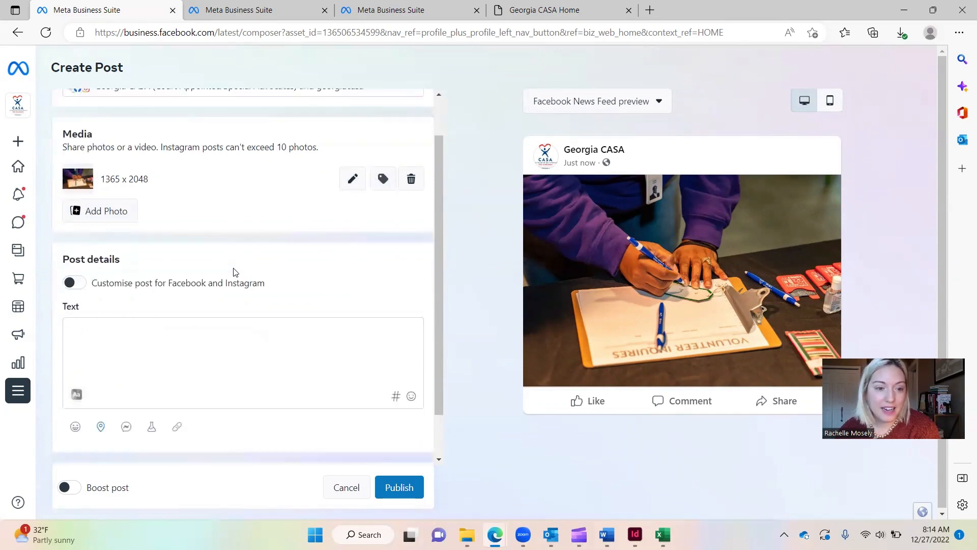
left_click(119, 299)
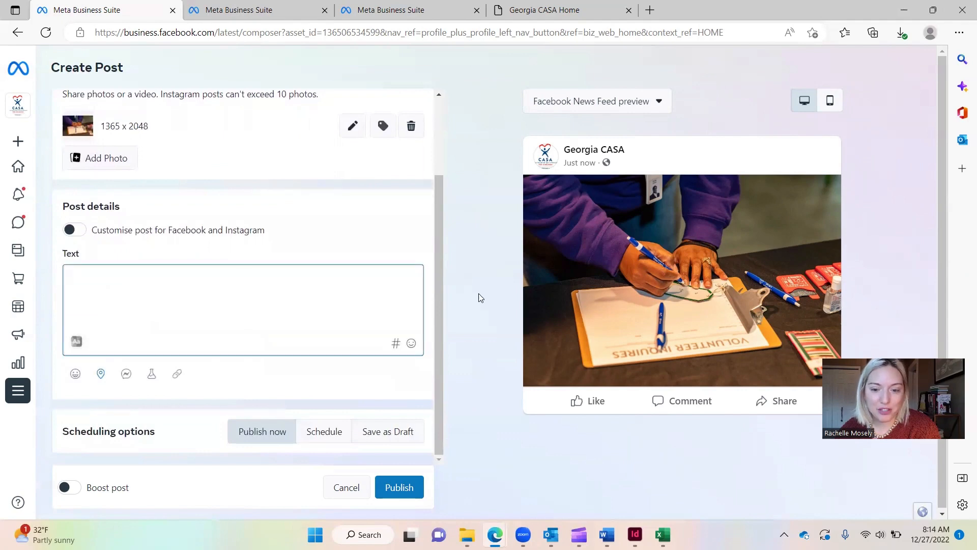
mouse_move(662, 535)
left_click(661, 468)
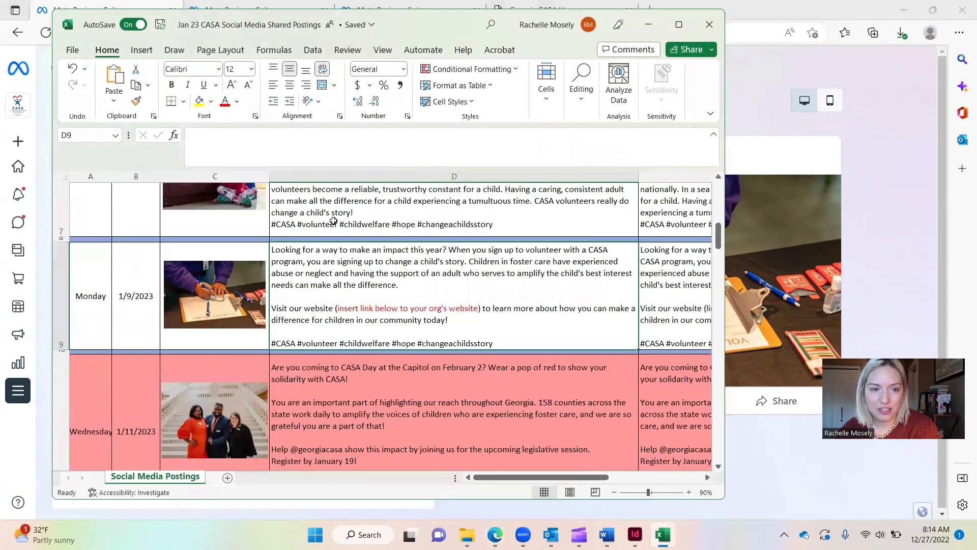
scroll(353, 247, "down", 1)
double_click(355, 222)
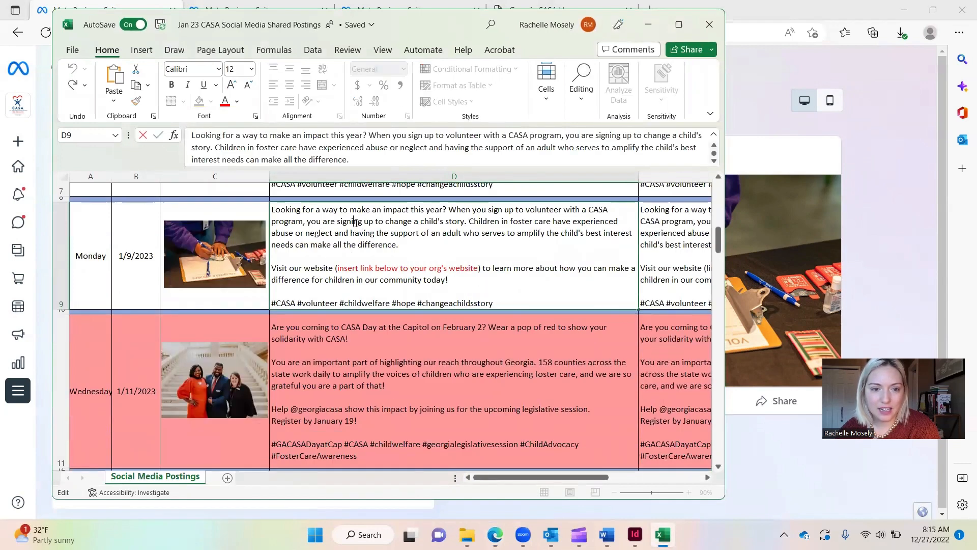
key("ctrl+a")
key("ctrl+c")
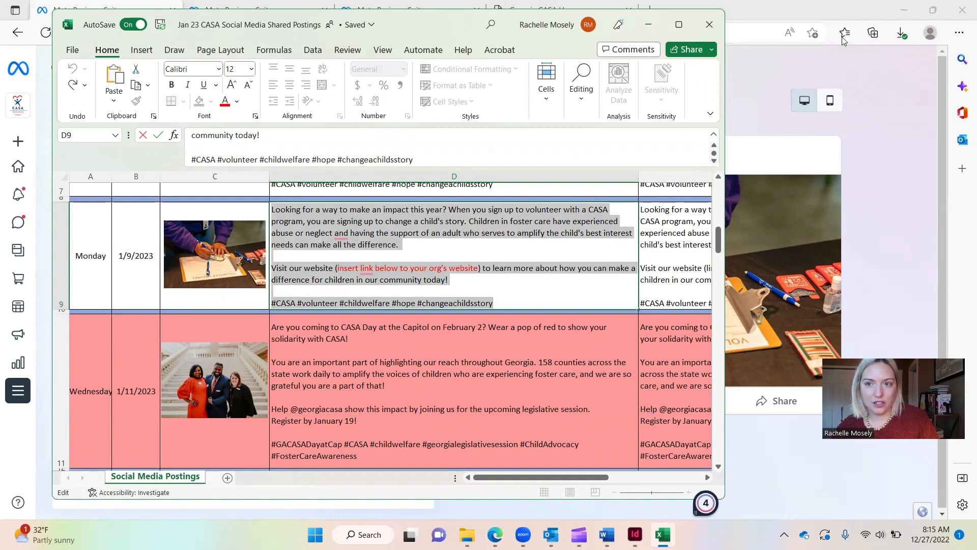
left_click(861, 15)
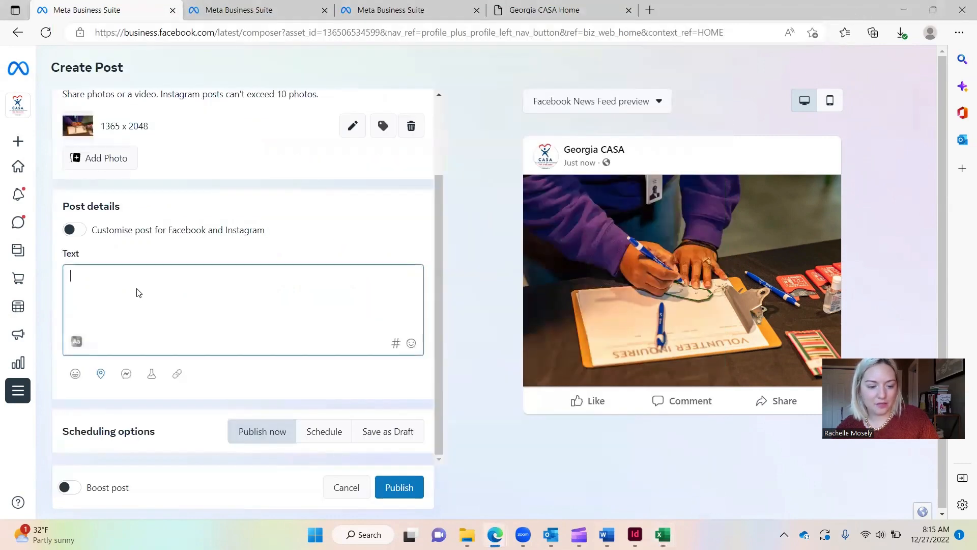
Paste the copied 1/9/2023 text into the post's text field and dismiss the hashtag suggestions
key("ctrl+v")
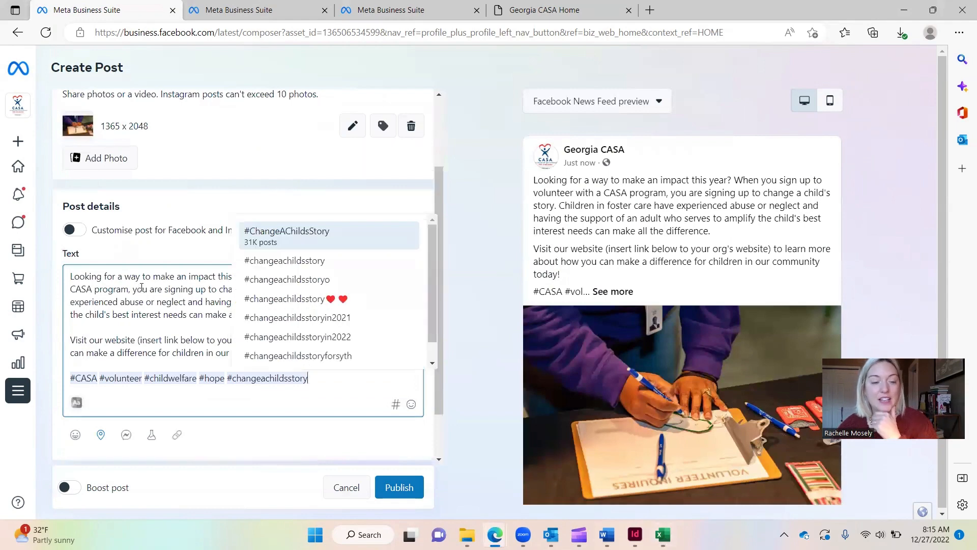
left_click(174, 306)
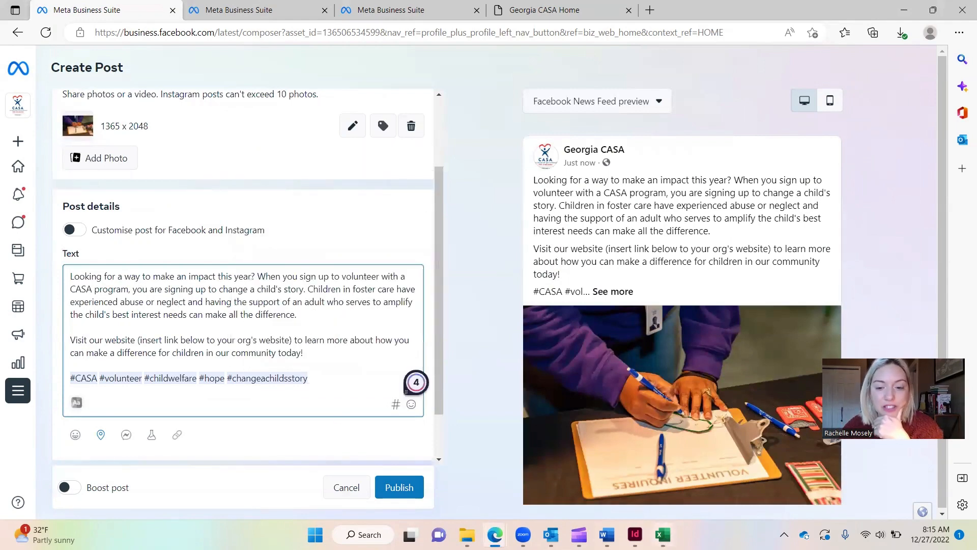
Check the website link placeholder in the 1/9/2023 text of the shared postings workbook in Excel and return to the post in Edge
left_click(662, 534)
left_click(529, 283)
scroll(529, 284, "up", 2)
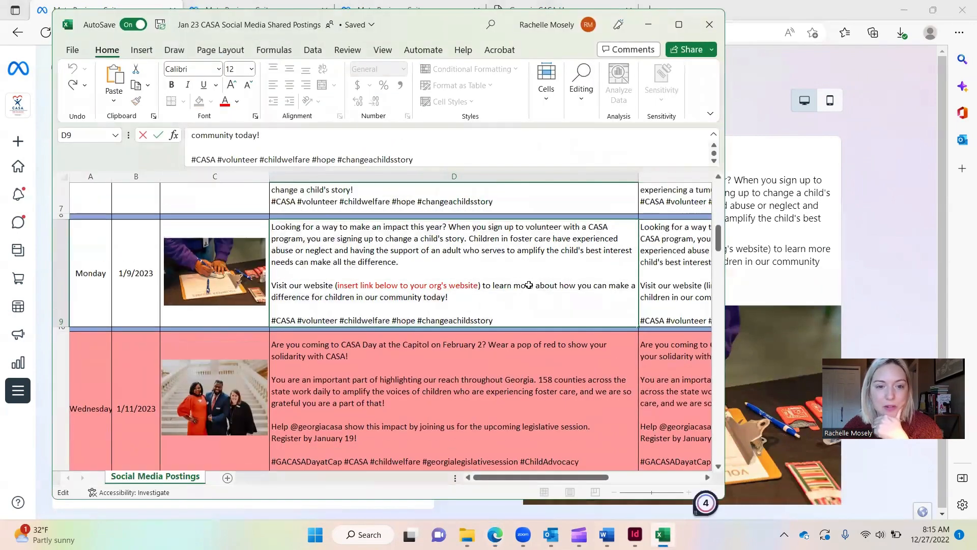
scroll(529, 285, "up", 2)
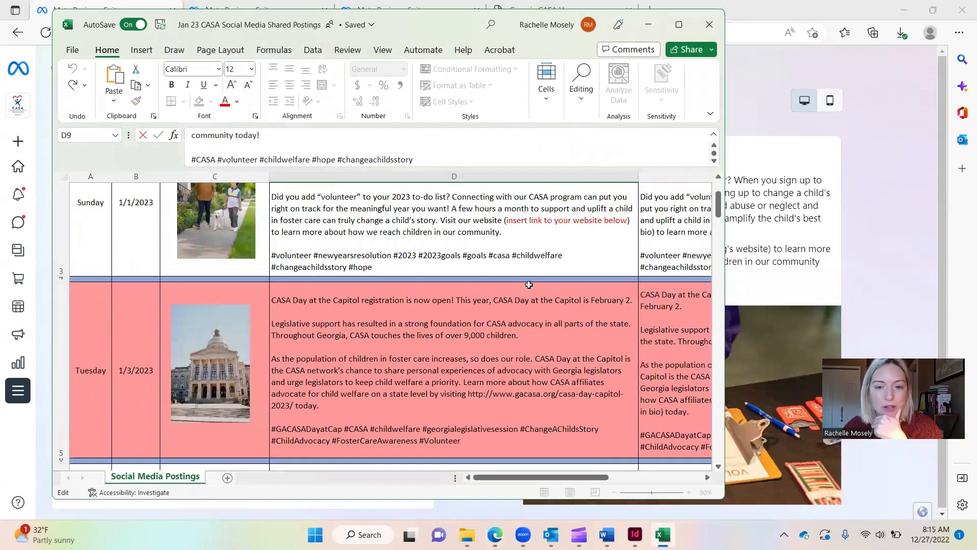
scroll(528, 284, "down", 4)
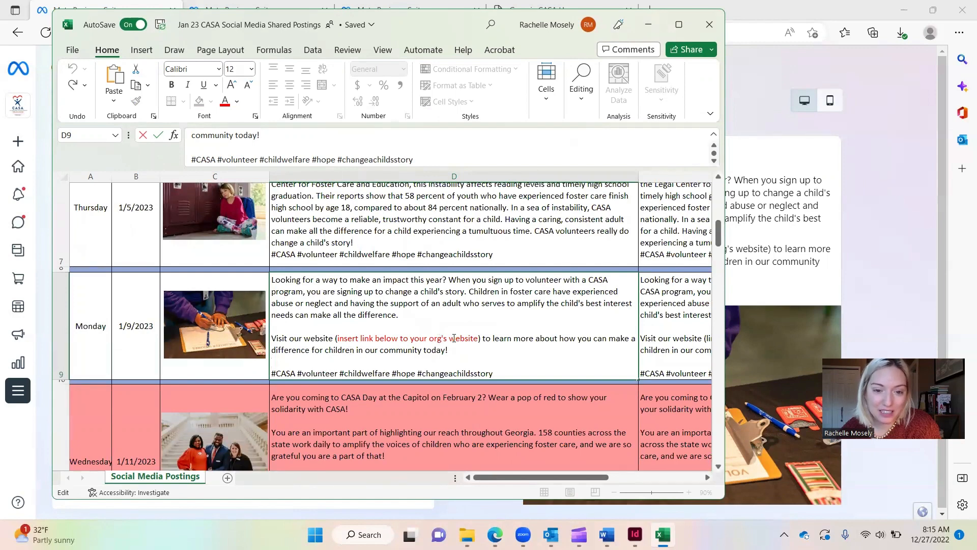
left_click(441, 338)
key("Escape")
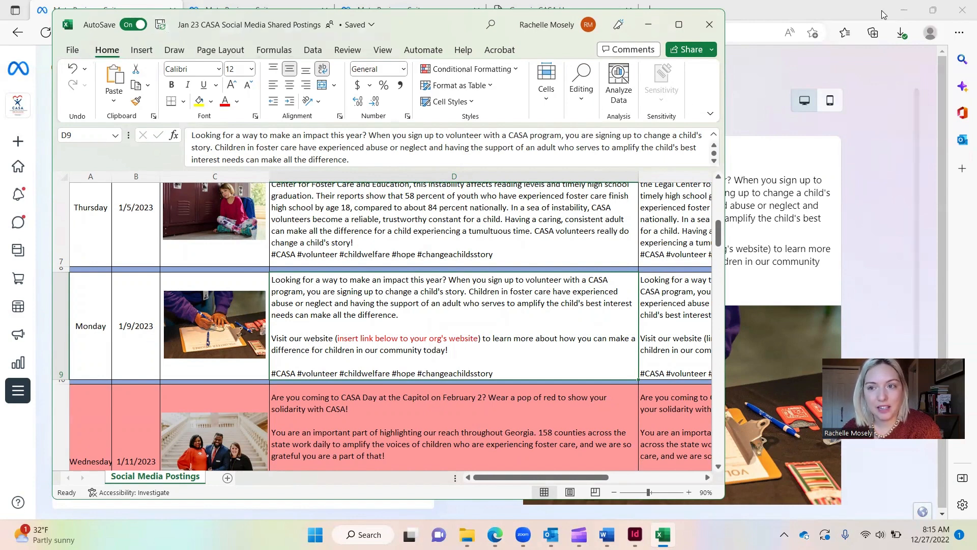
left_click(854, 8)
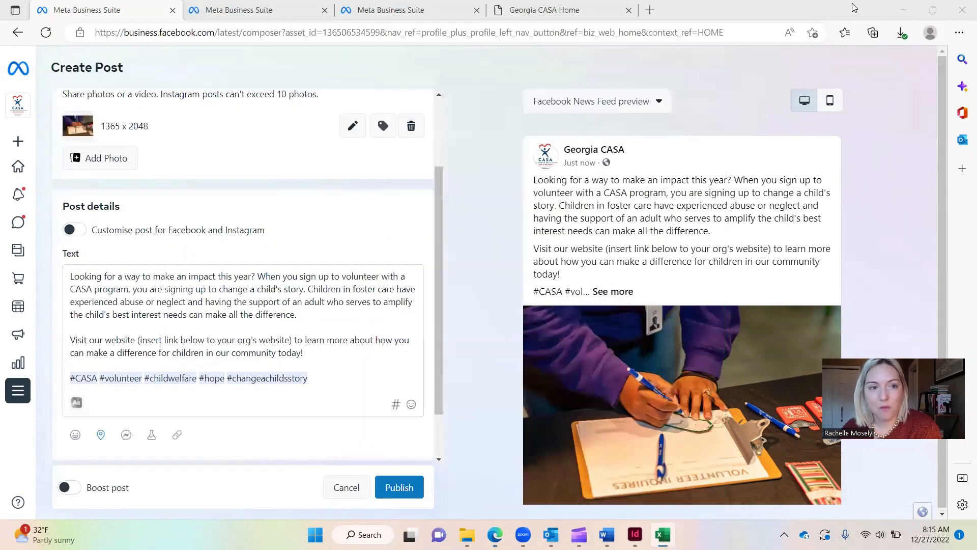
left_click(929, 4)
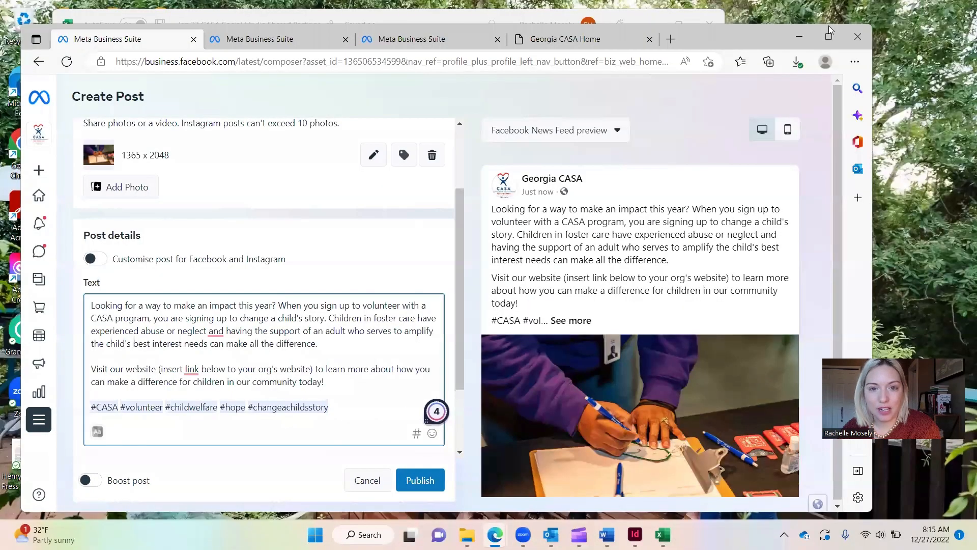
left_click_drag(587, 44, 623, 88)
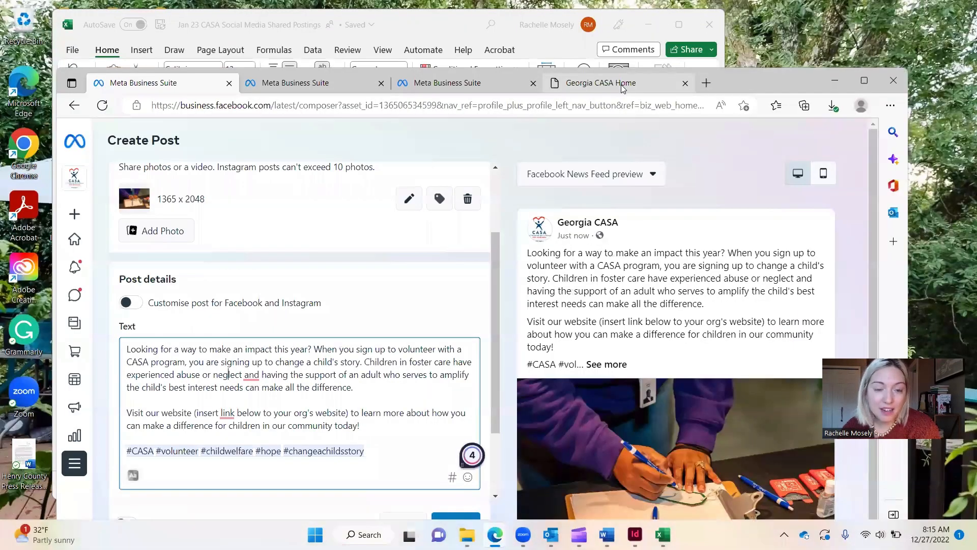
left_click(621, 84)
left_click(257, 108)
key("ctrl+c")
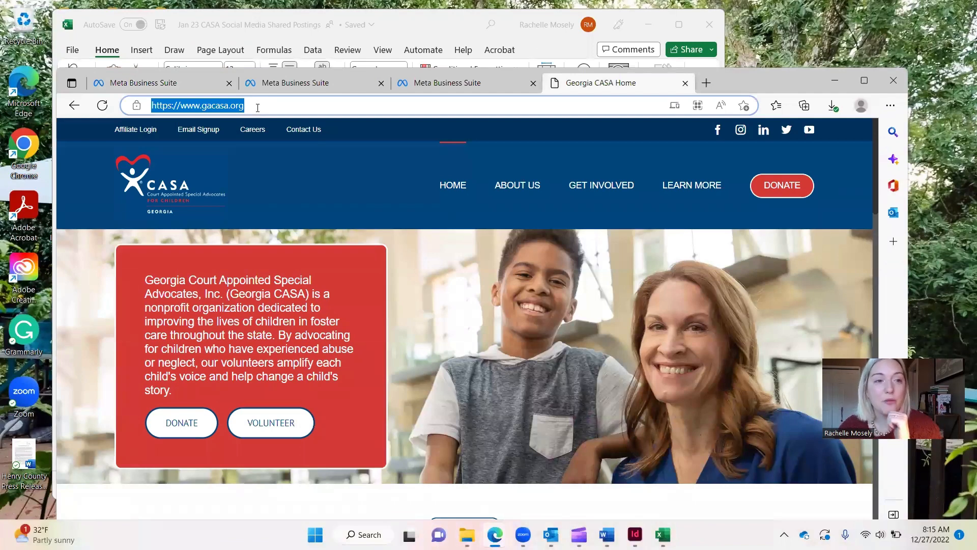
left_click(454, 86)
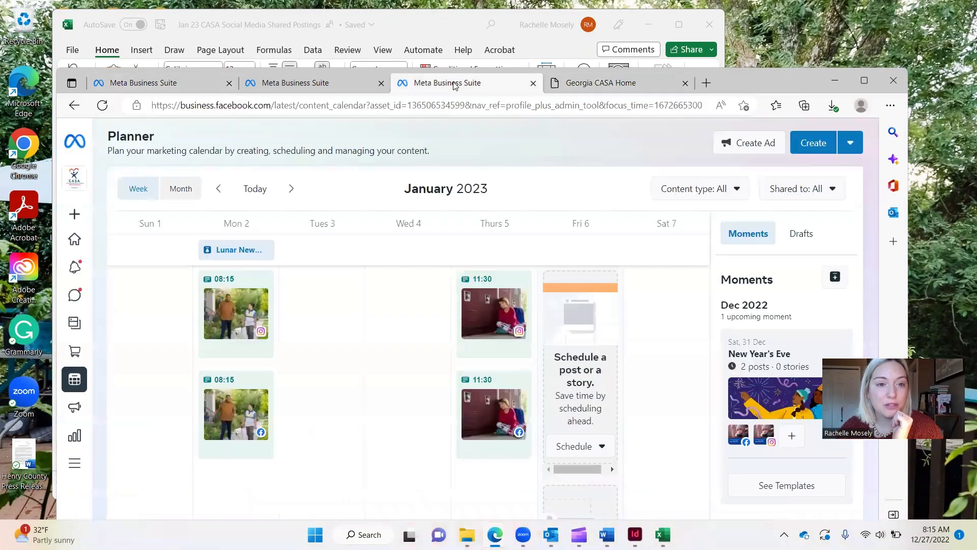
left_click(163, 84)
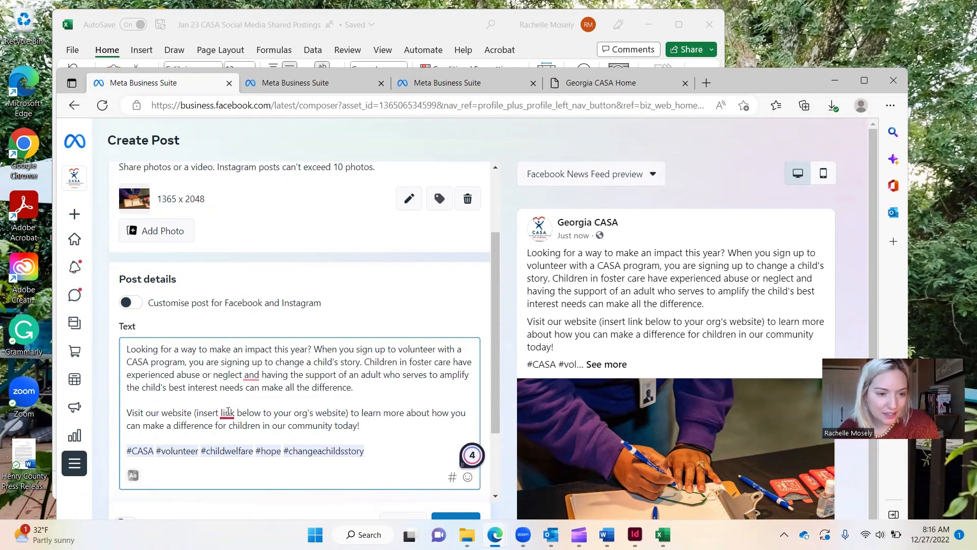
Delete the placeholder "(insert link below to your org's website)" and its extra space from the post text
left_click_drag(351, 412, 196, 408)
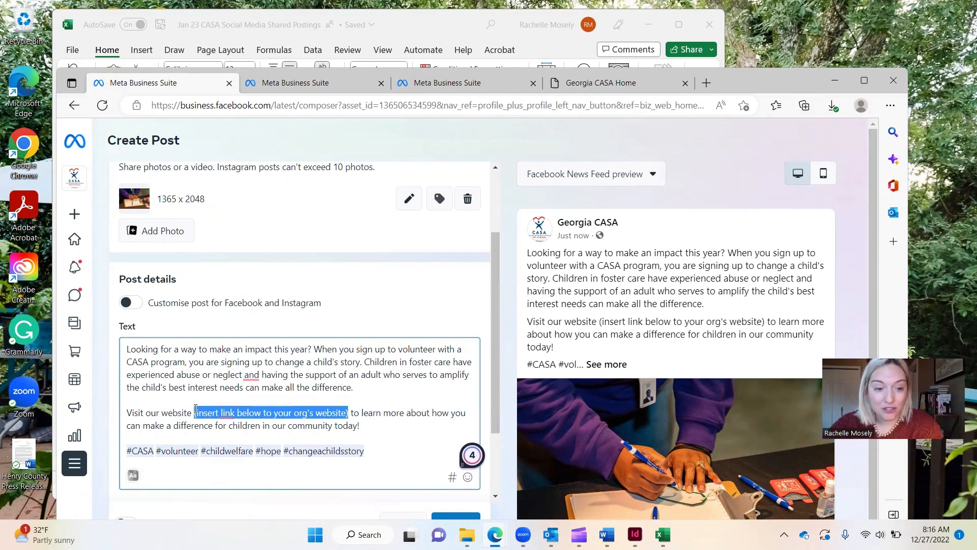
key("BackSpace")
key("BackSpace")
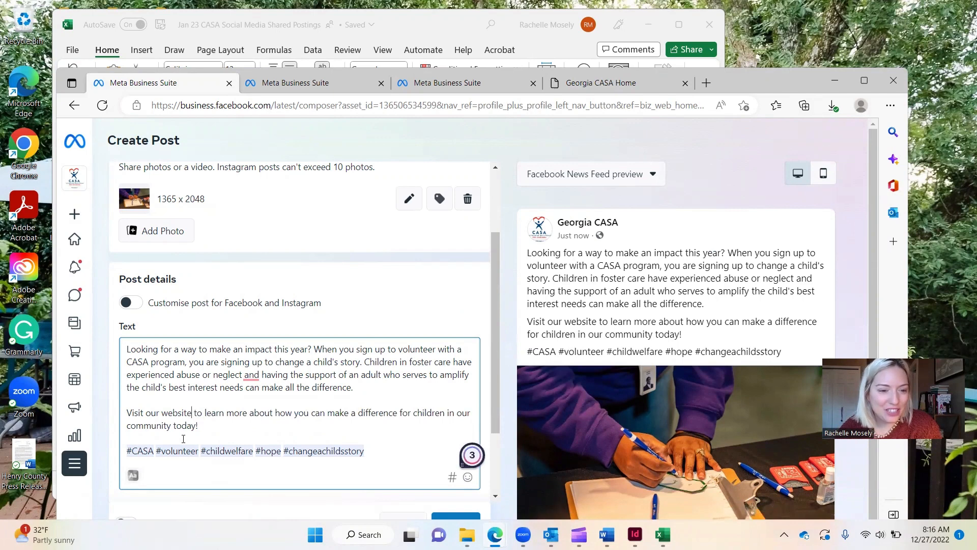
left_click(223, 424)
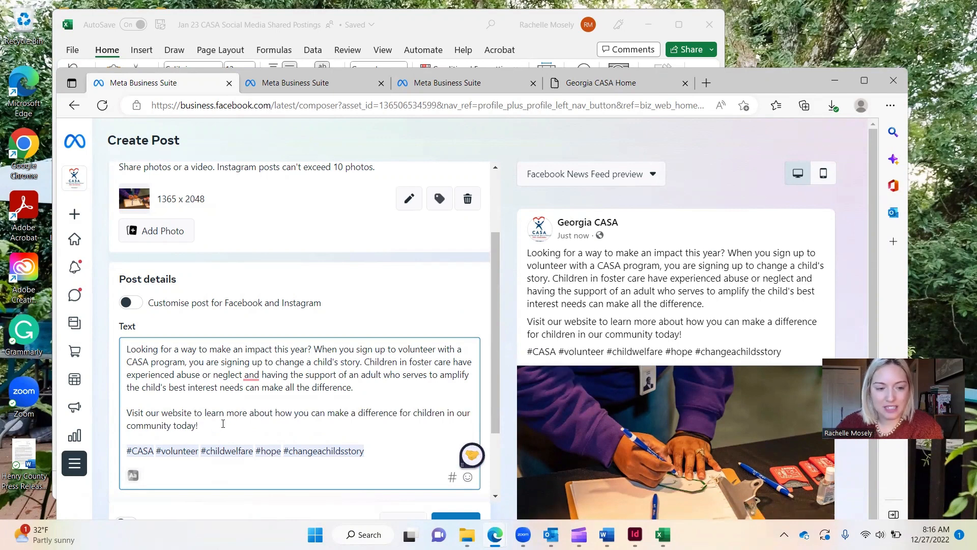
key("Return")
key("Return")
key("ctrl+v")
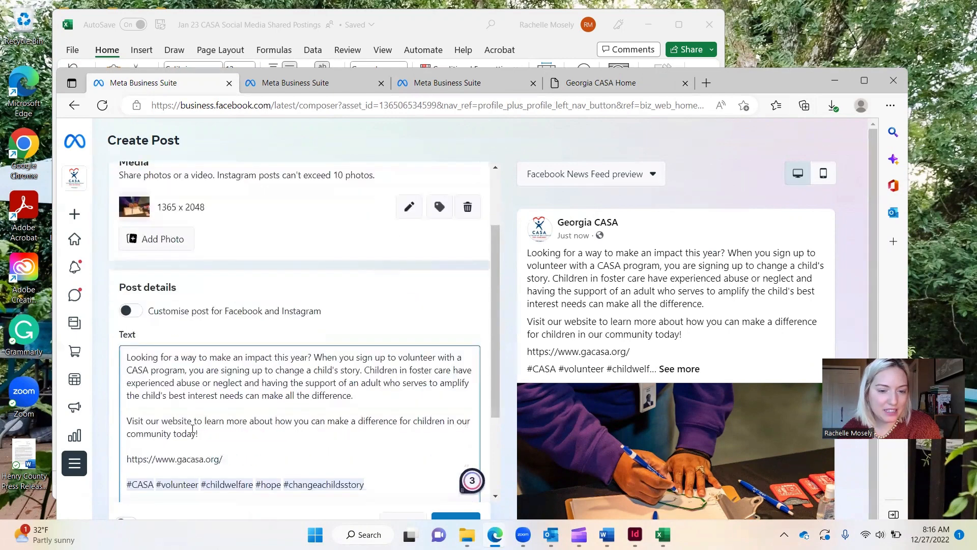
Turn on customising the post for Facebook and Instagram and open the Instagram version of the text
scroll(195, 427, "down", 2)
scroll(194, 432, "up", 3)
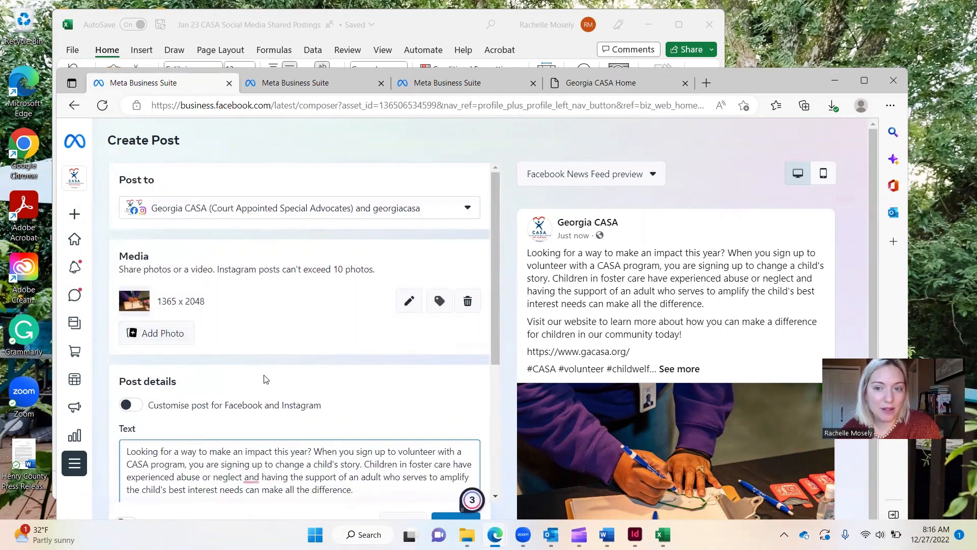
scroll(265, 379, "down", 5)
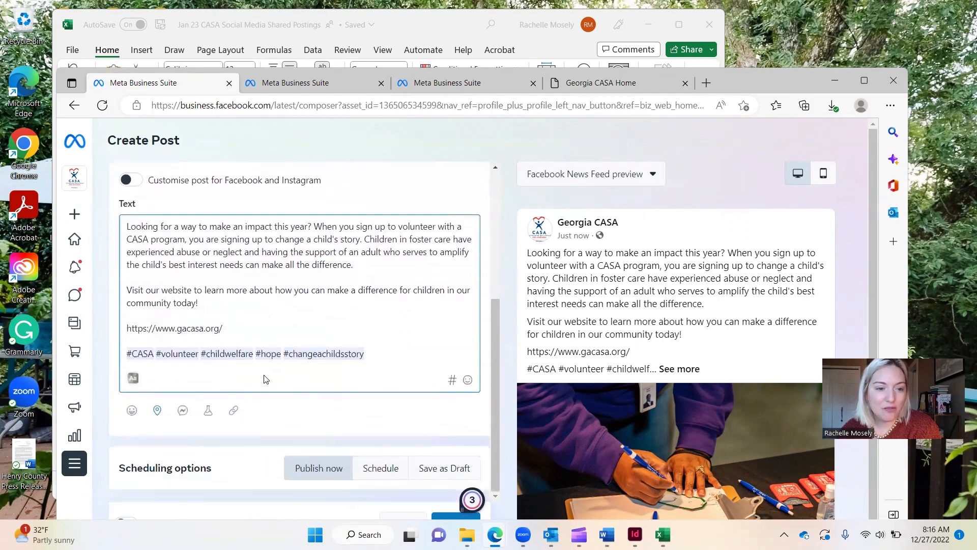
scroll(243, 356, "up", 1)
scroll(243, 355, "up", 3)
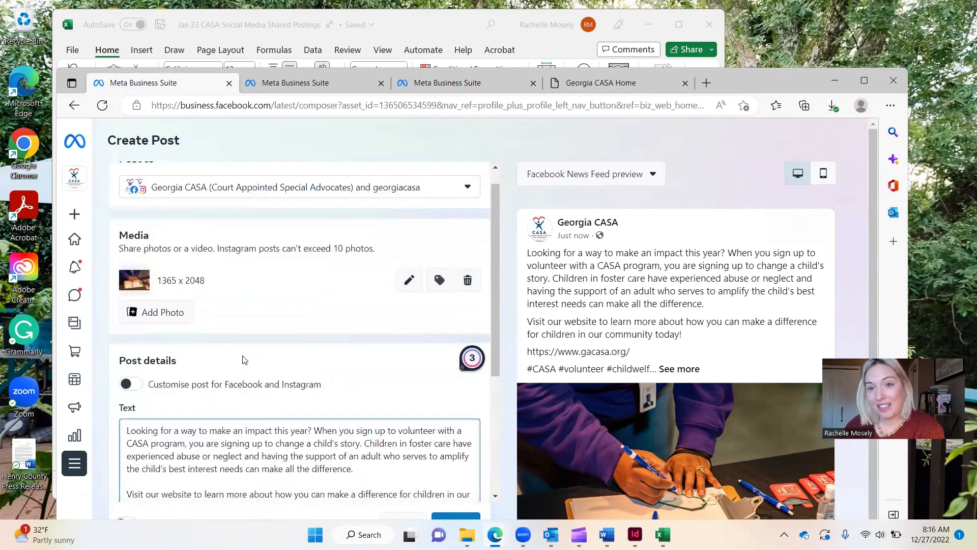
scroll(209, 359, "down", 2)
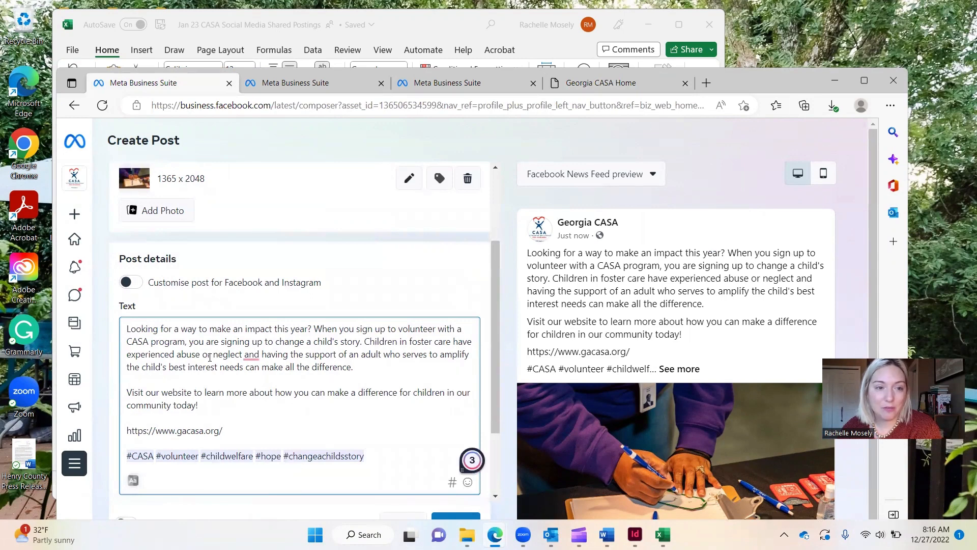
left_click(131, 282)
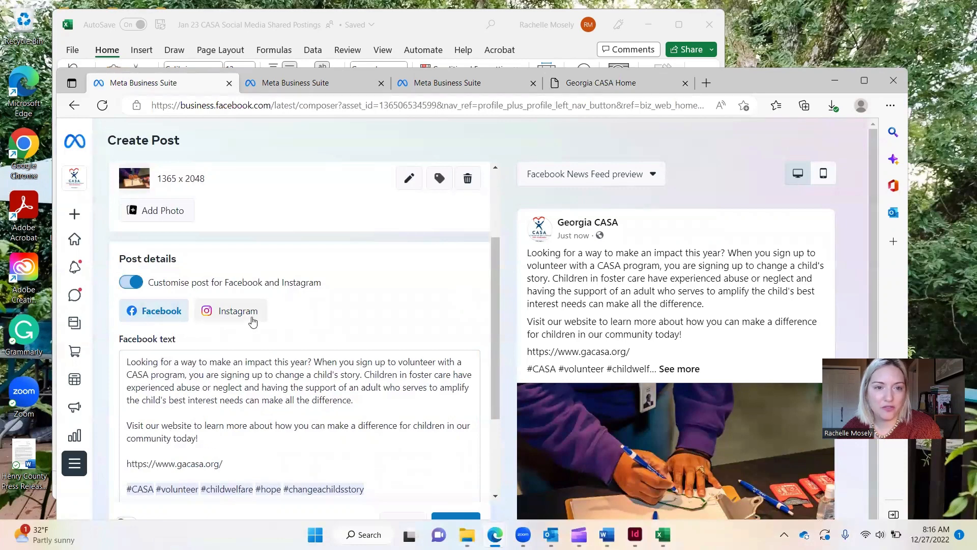
left_click(227, 312)
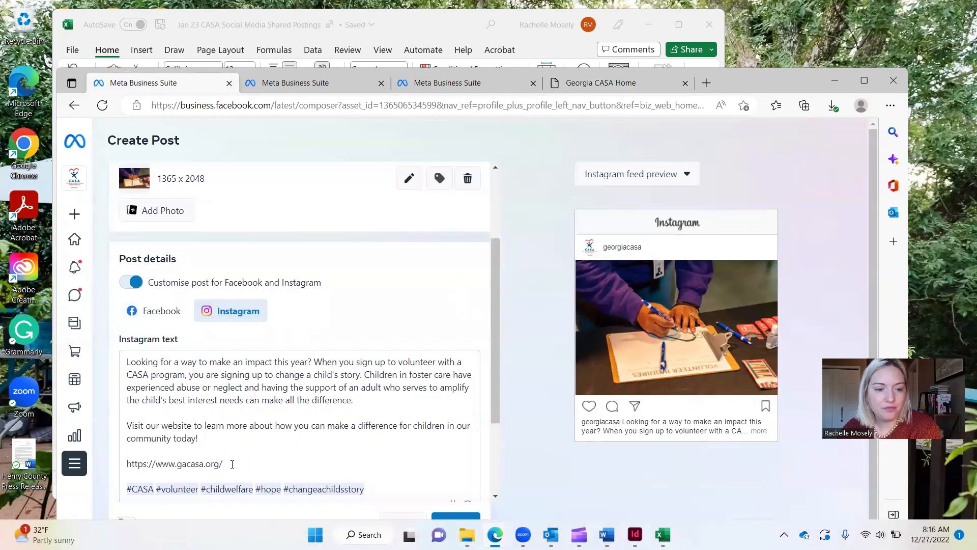
left_click(194, 425)
type(", link in bio,")
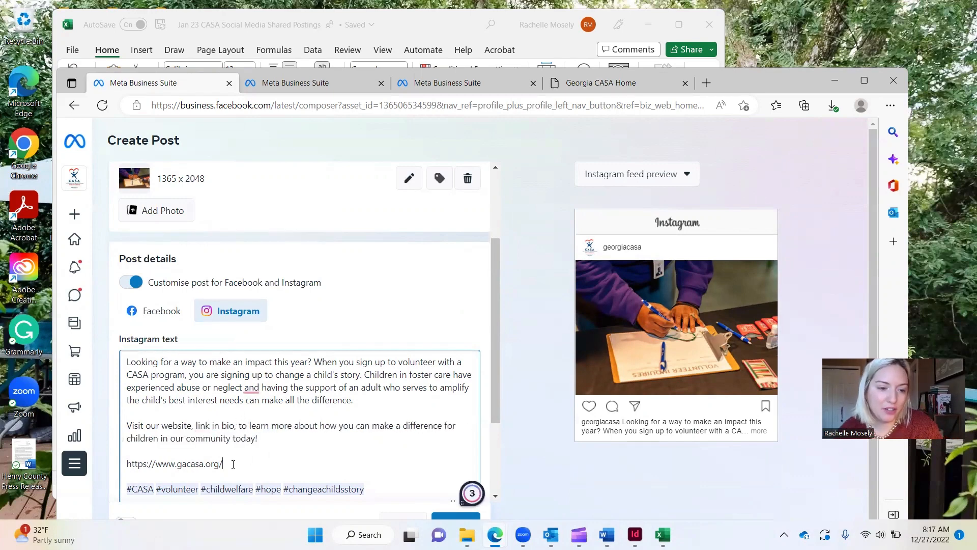
left_click_drag(232, 465, 128, 458)
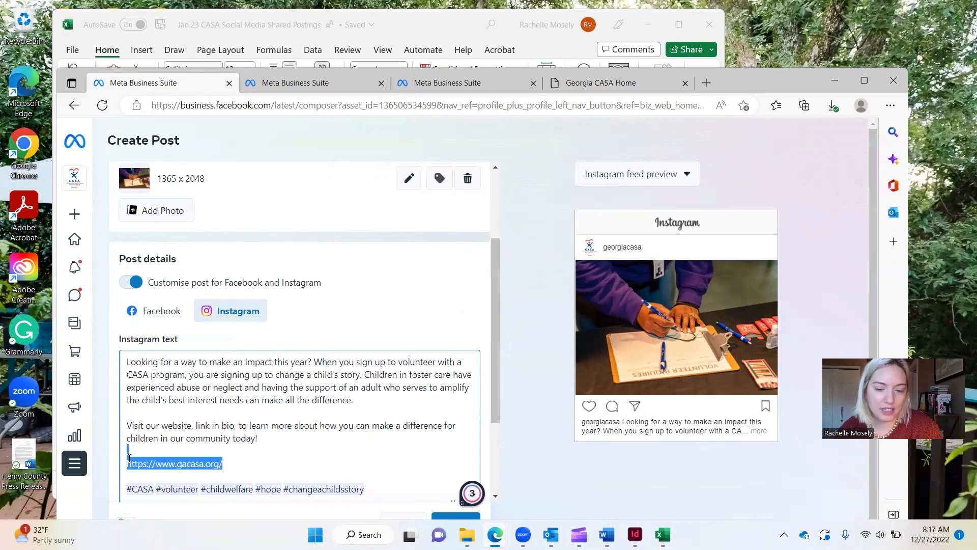
key("BackSpace")
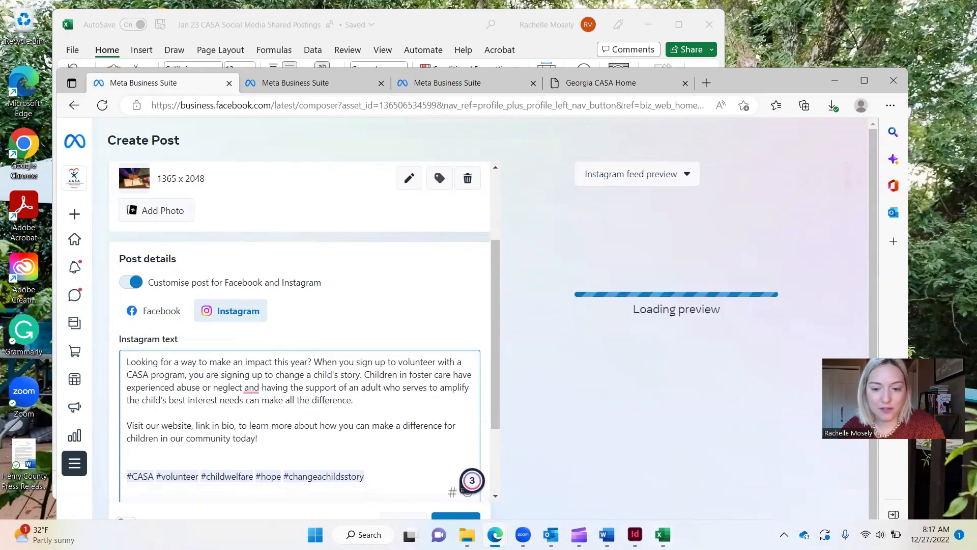
Check the Instagram wording for 1/9/2023 in column E of the Excel workbook and return to the post's Instagram text
left_click(663, 534)
left_click_drag(545, 478, 622, 479)
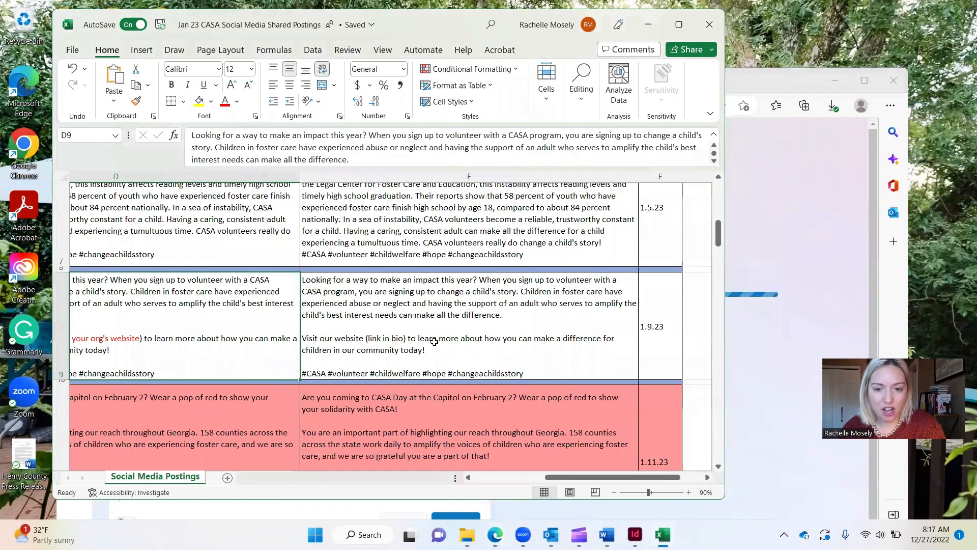
left_click(436, 341)
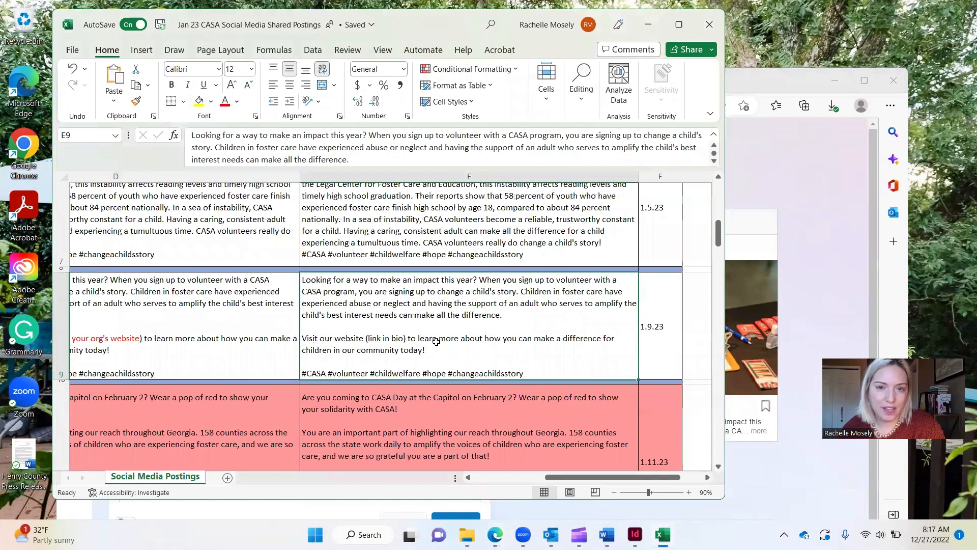
left_click(776, 75)
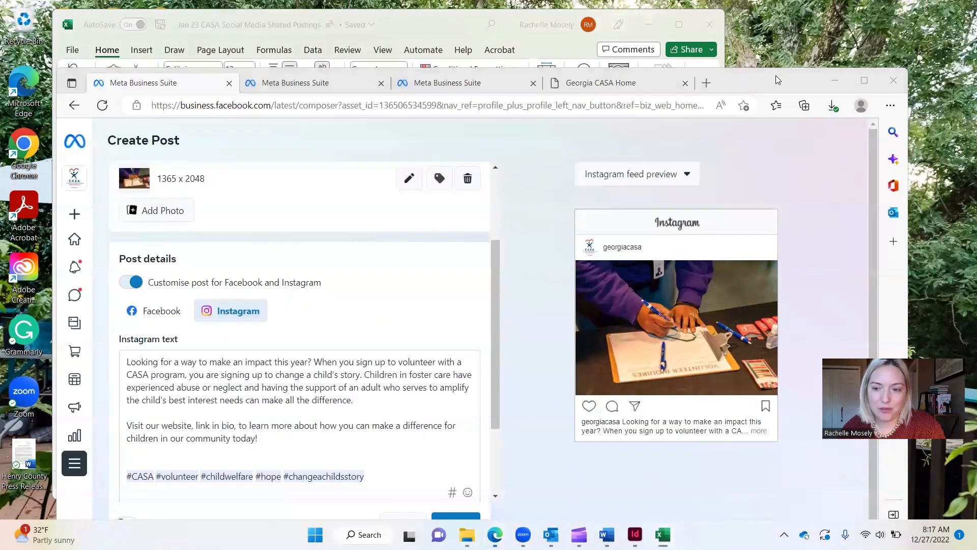
left_click(255, 432)
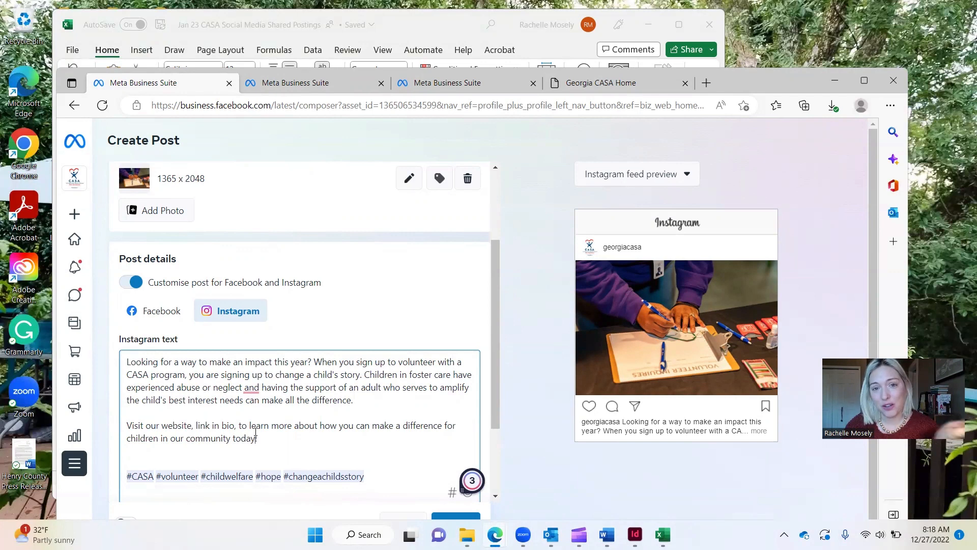
Set the post's scheduling option to Schedule instead of publishing now
scroll(254, 408, "down", 2)
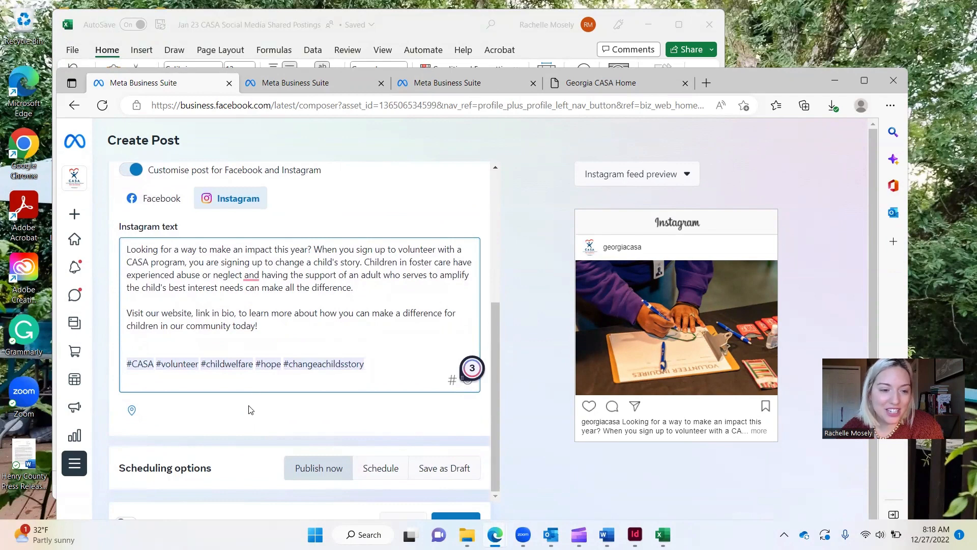
scroll(250, 410, "down", 1)
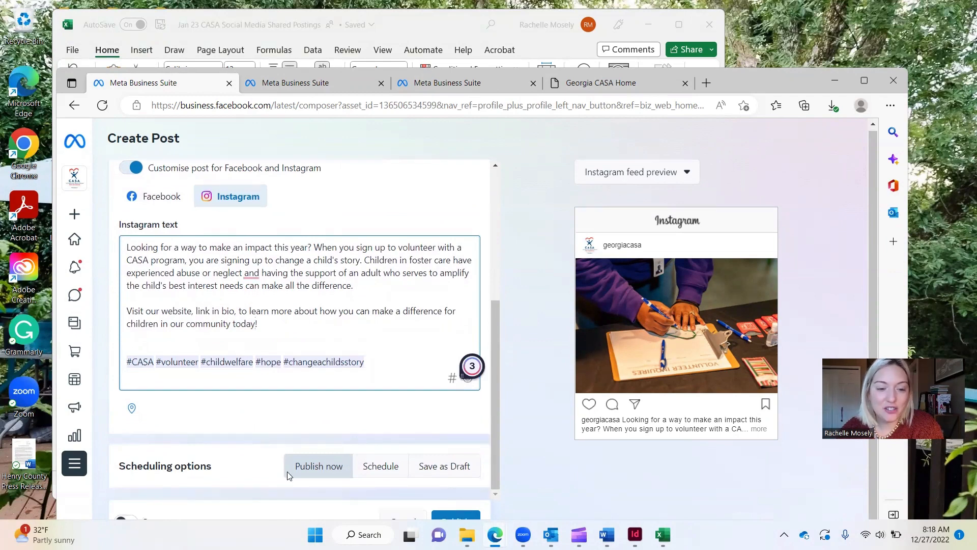
left_click(394, 467)
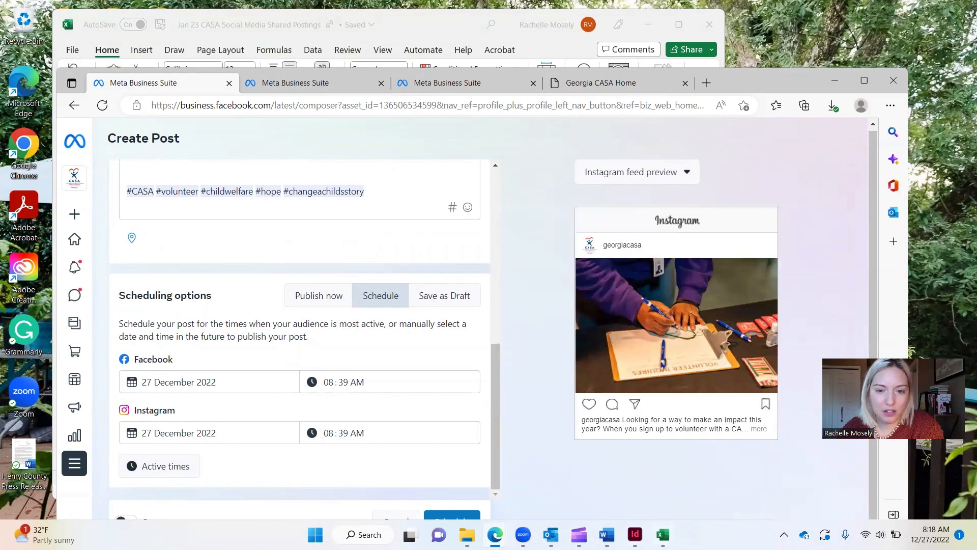
Look up the posting date of this entry in the Excel workbook and return to the post in a maximized browser window
left_click(663, 534)
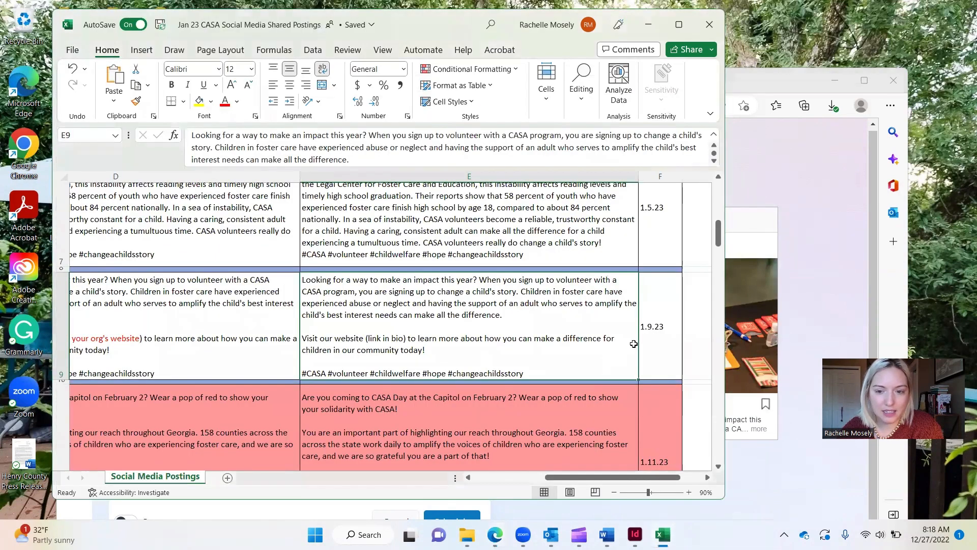
left_click_drag(563, 479, 105, 280)
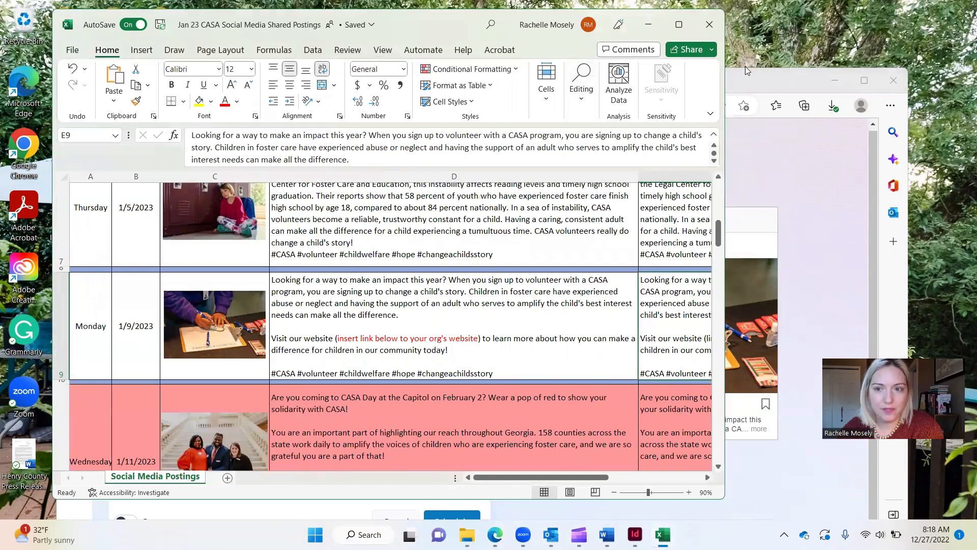
left_click(781, 79)
left_click(864, 82)
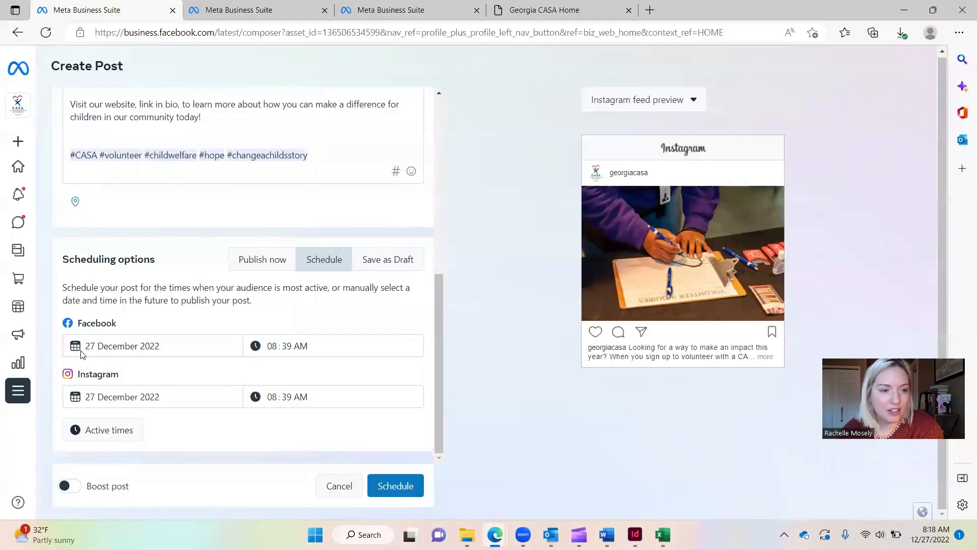
Set the Facebook posting date to 9 January 2023 and check the suggested active times without applying one
left_click(85, 346)
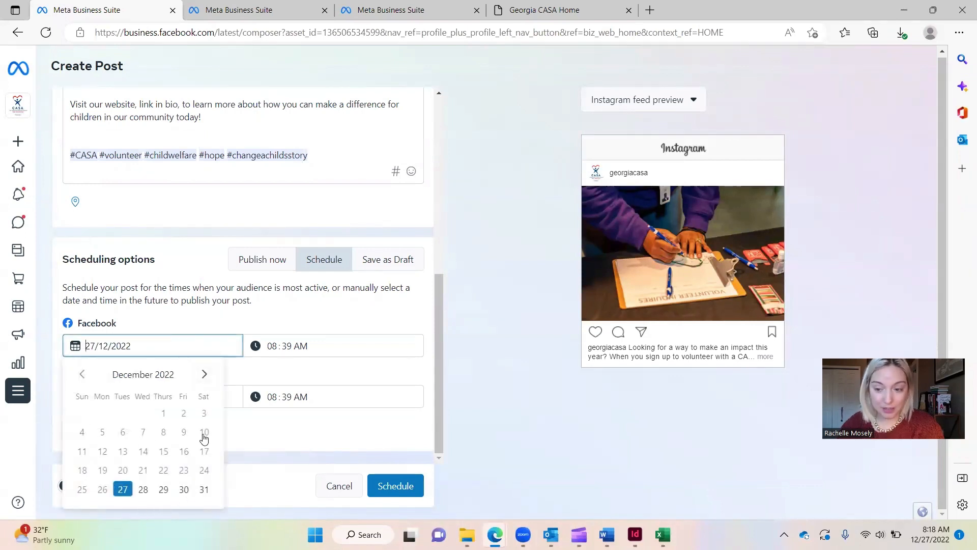
left_click(204, 375)
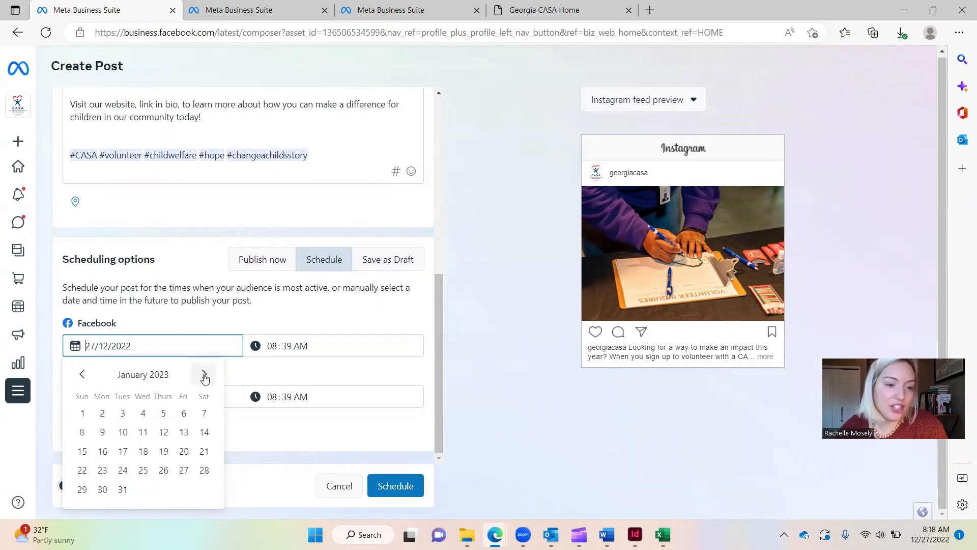
left_click(101, 433)
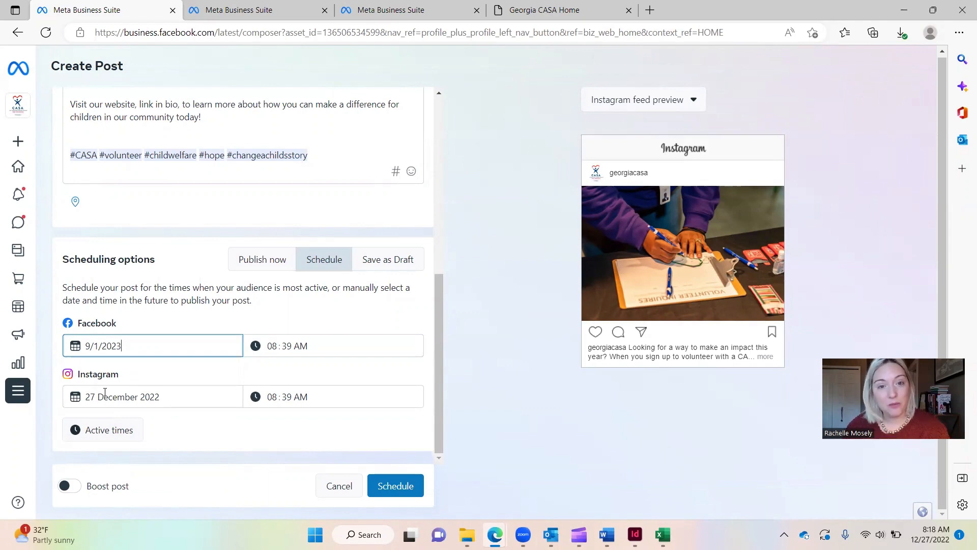
left_click(107, 429)
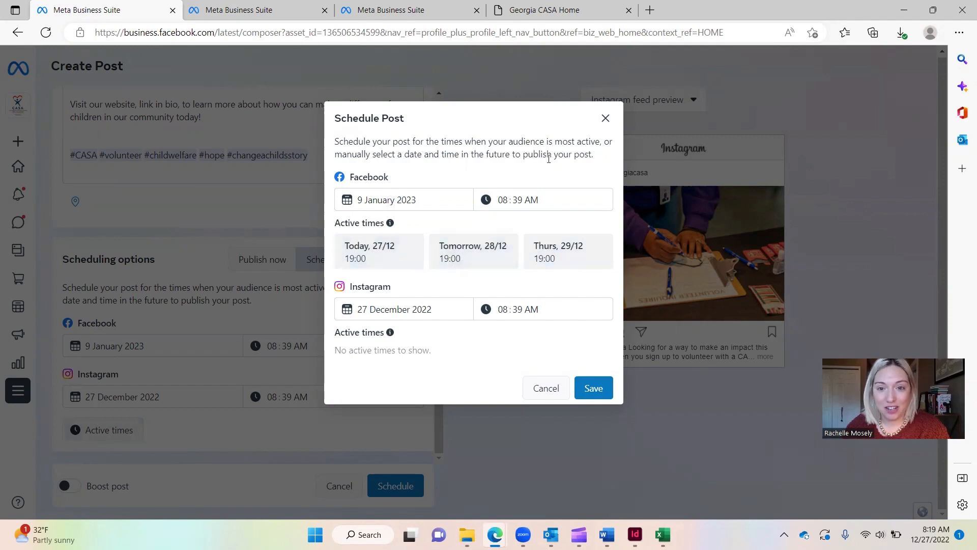
left_click(605, 118)
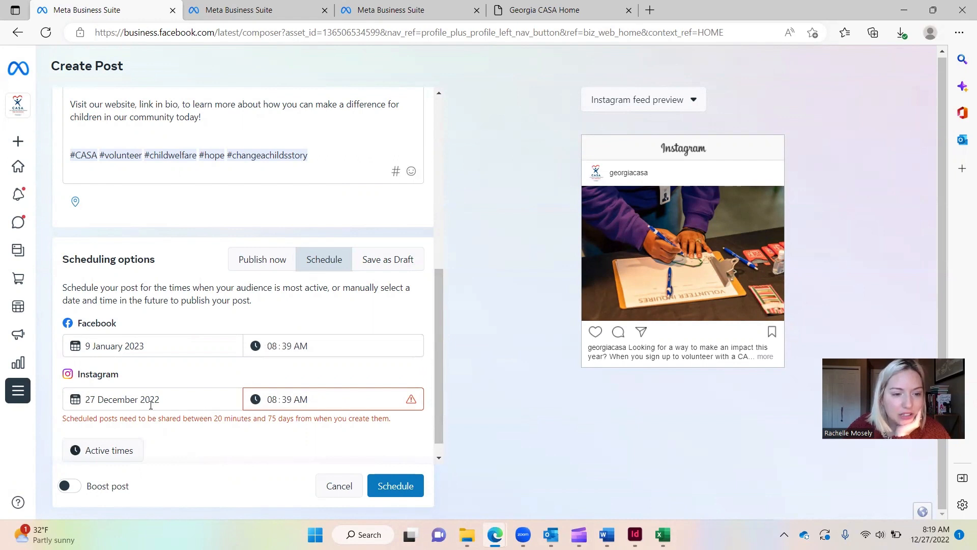
Set the Instagram posting date to 9 January 2023 as well
left_click(129, 400)
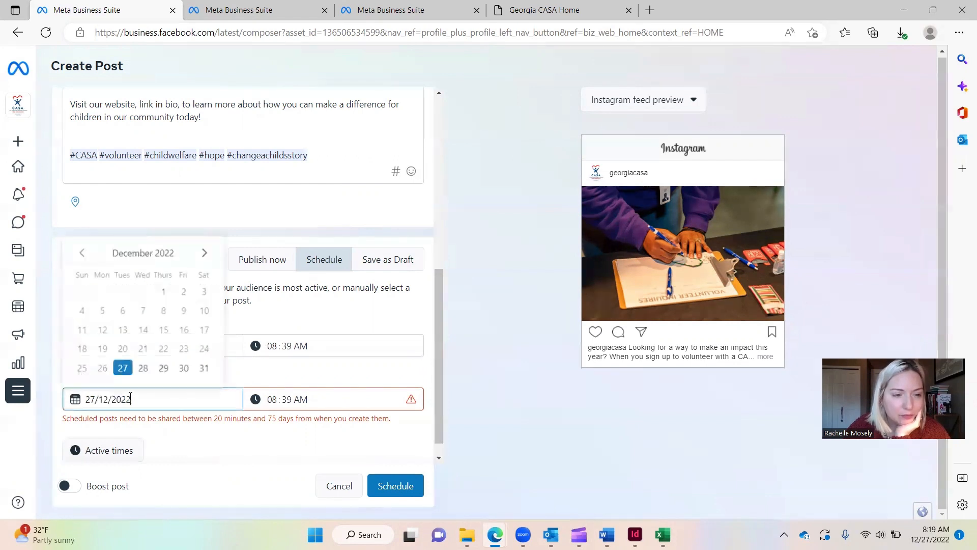
left_click(205, 254)
left_click(102, 310)
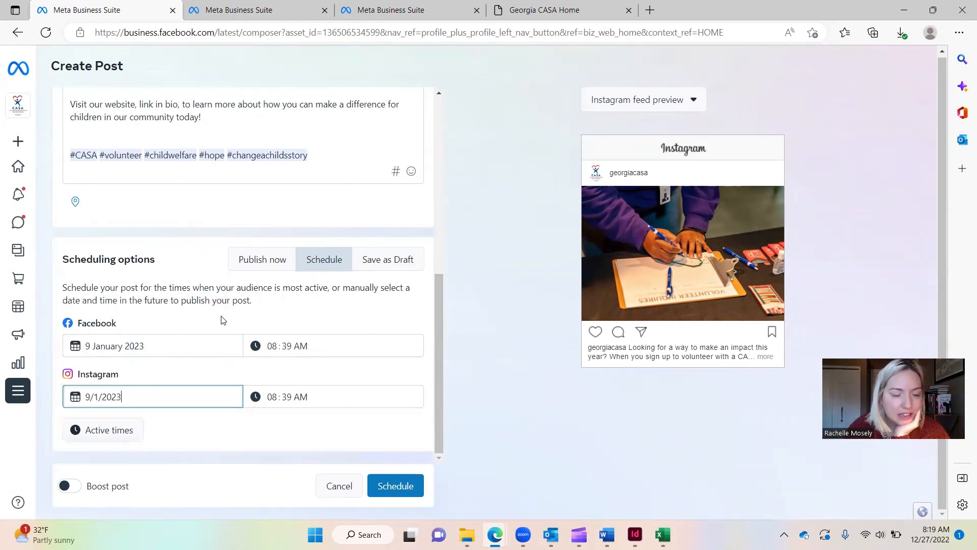
Set the Facebook and Instagram posting times to 08:00 AM and schedule the post
left_click(288, 346)
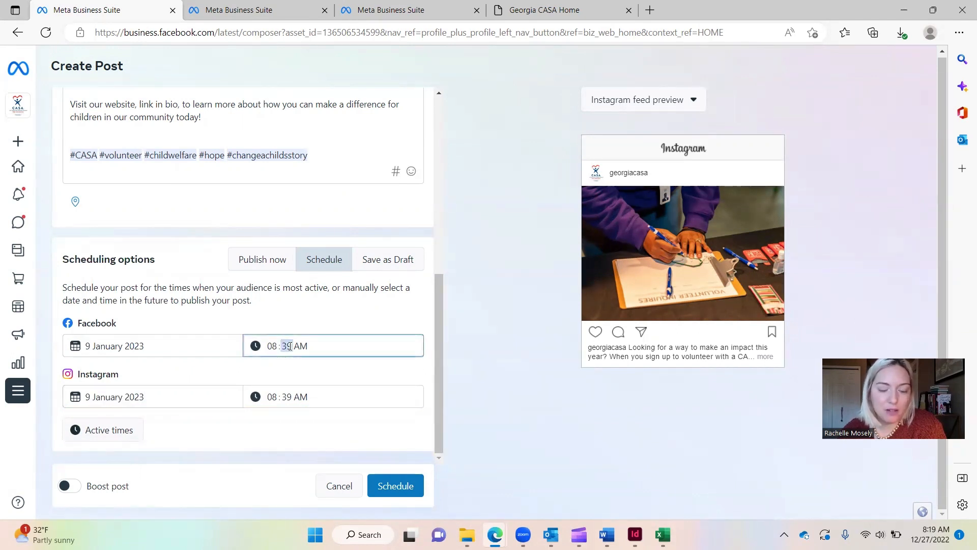
type("00")
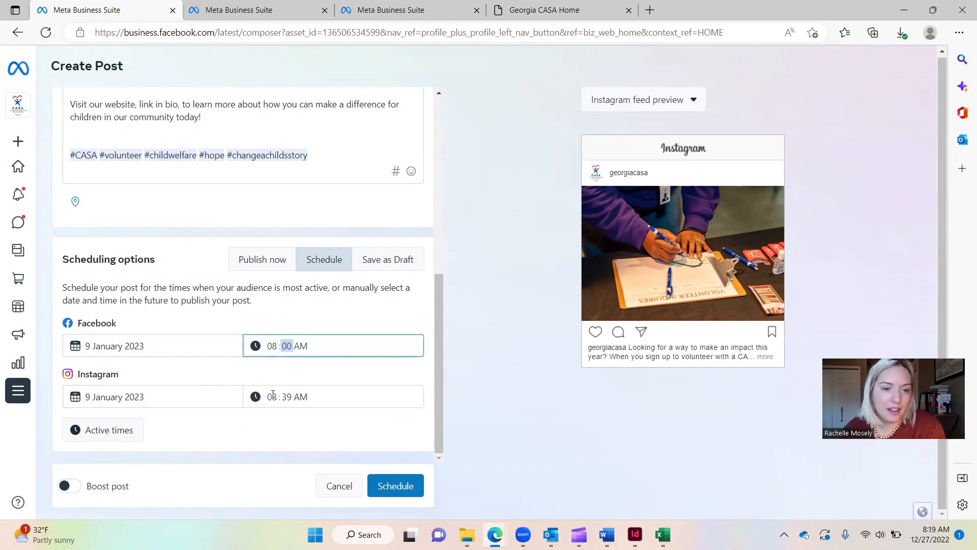
left_click(289, 397)
type("00")
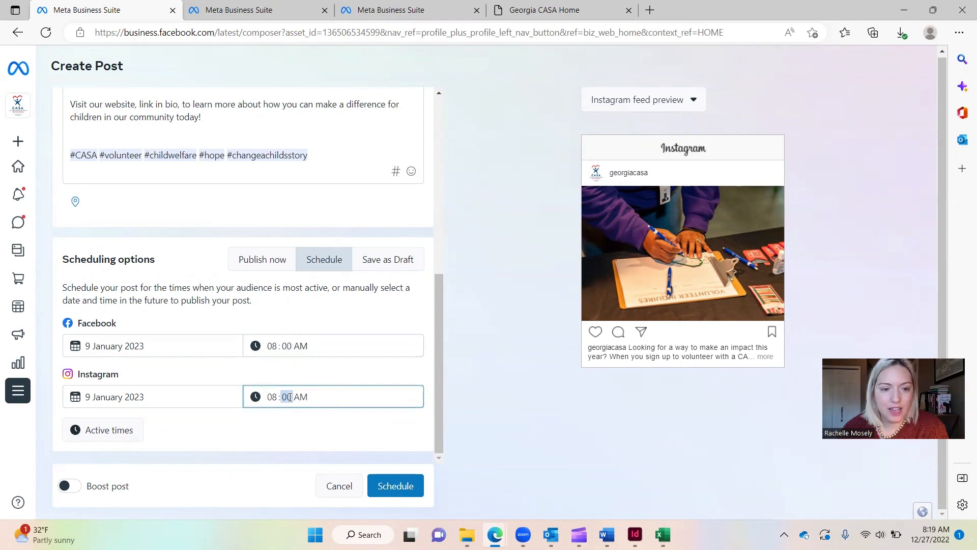
left_click(322, 324)
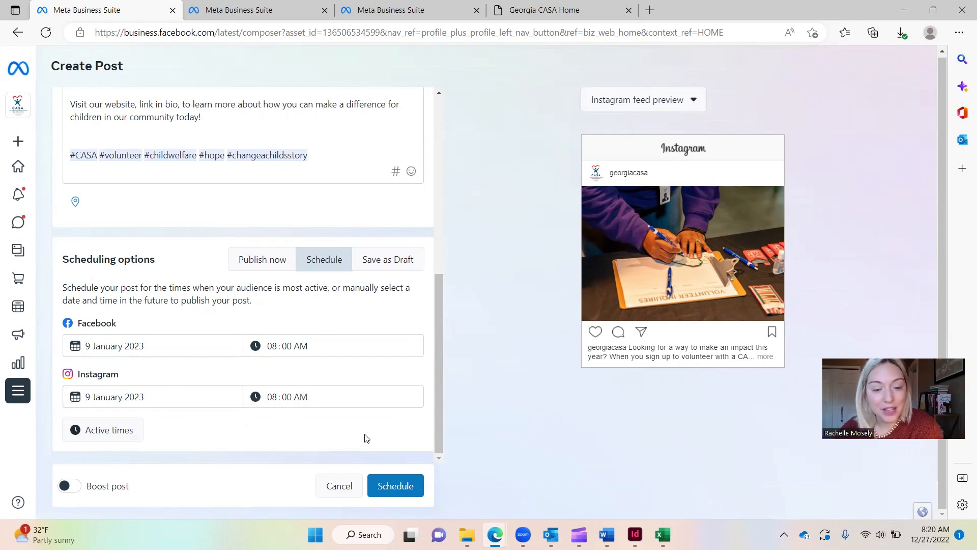
left_click(402, 490)
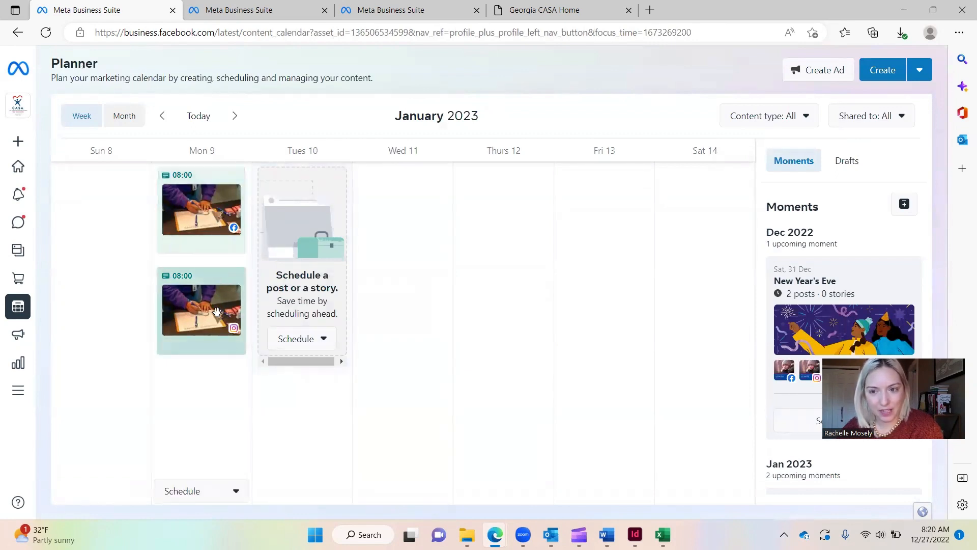
Open the scheduled Facebook post of Monday 9 January from the Planner and review its details
mouse_move(217, 312)
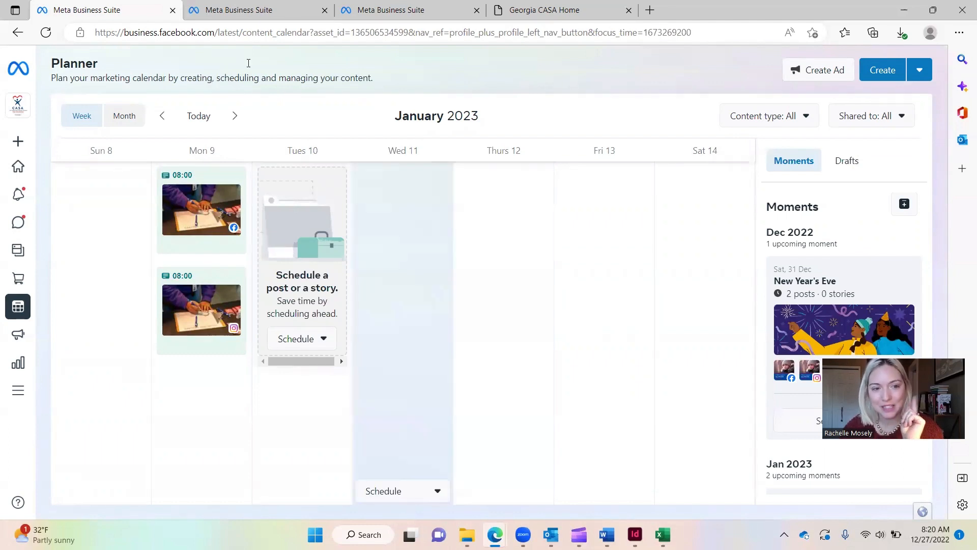
left_click(230, 227)
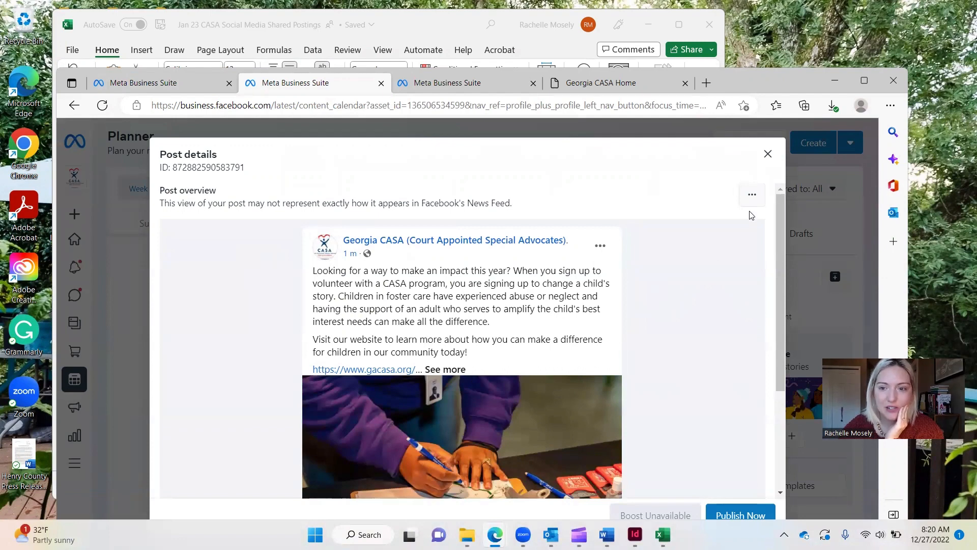
scroll(750, 213, "down", 1)
scroll(750, 204, "up", 1)
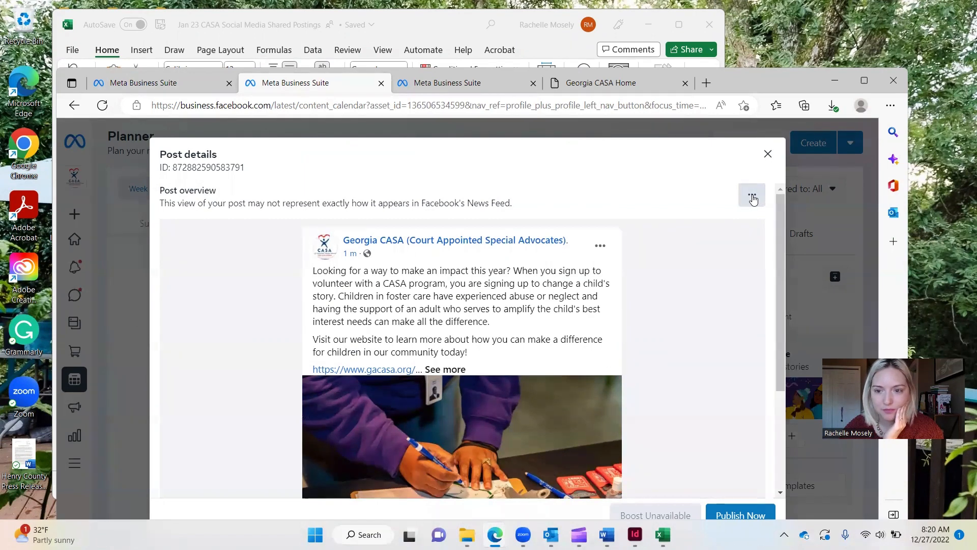
Try duplicating the scheduled Facebook post with a different Facebook or Instagram placement, discard the copy and return to the Planner
left_click(753, 198)
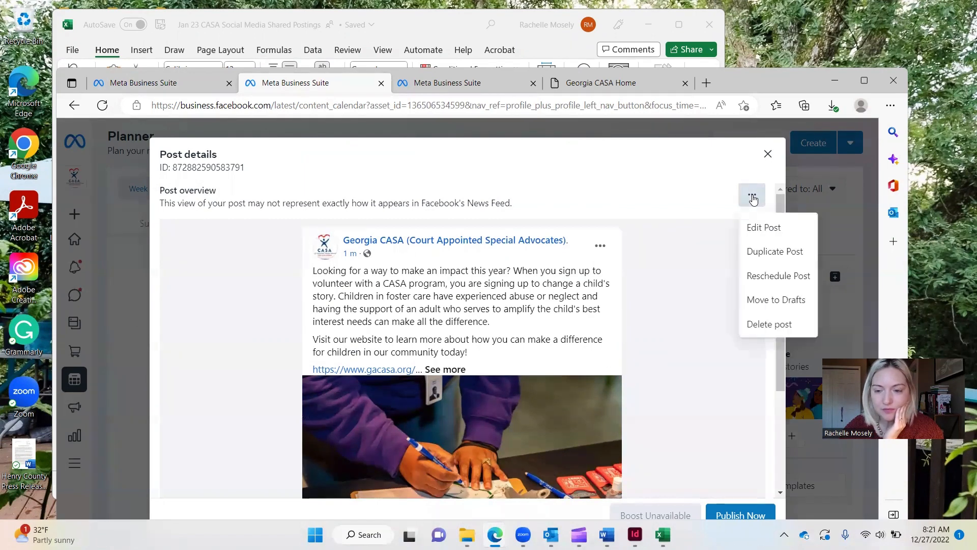
left_click(769, 253)
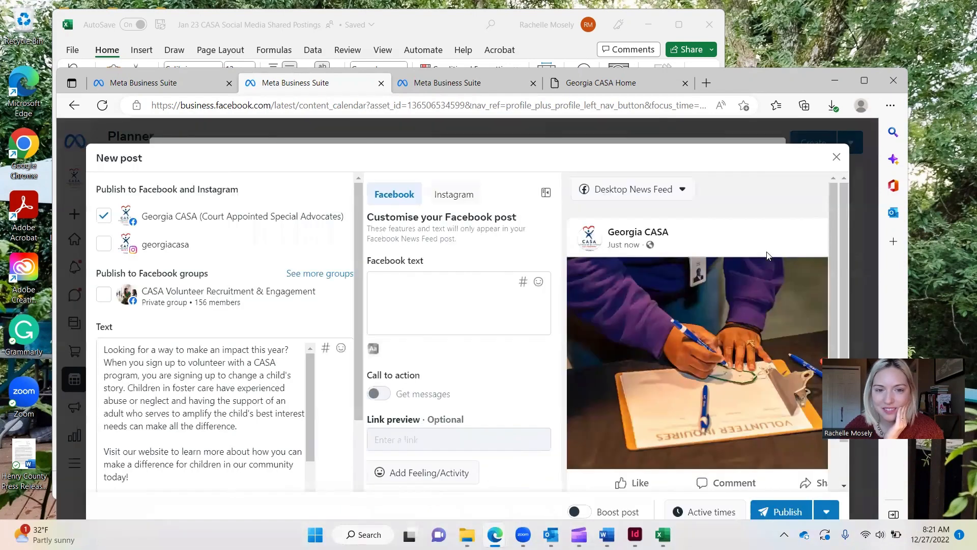
left_click(103, 218)
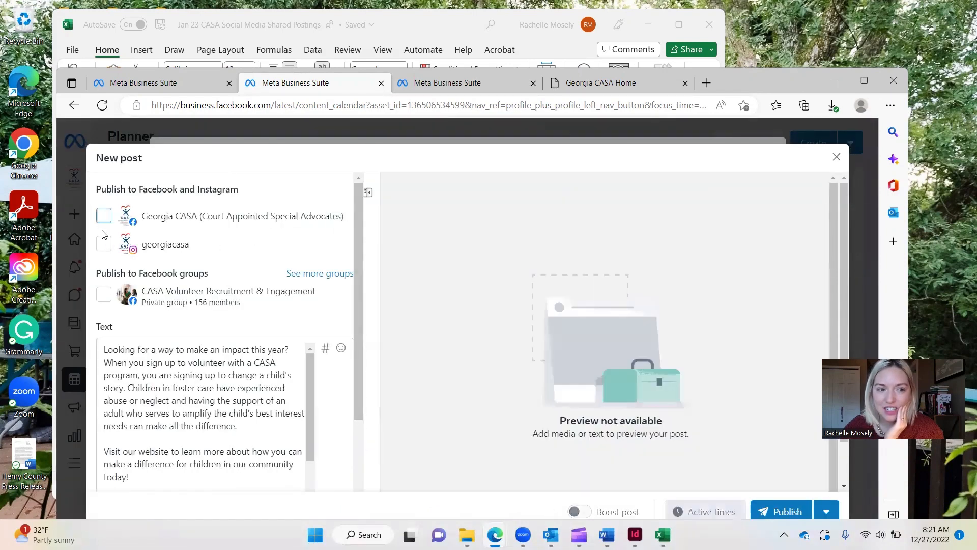
left_click(104, 295)
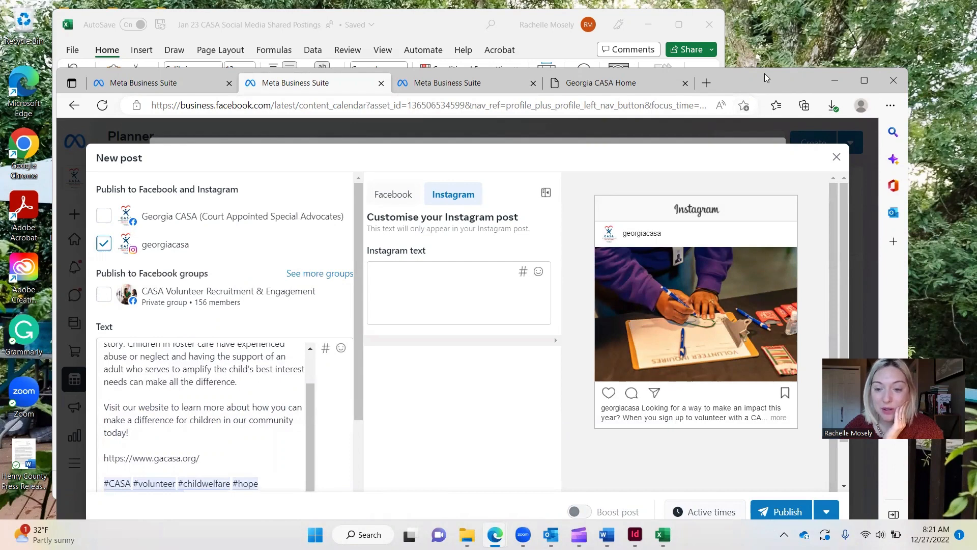
left_click_drag(764, 73, 755, 52)
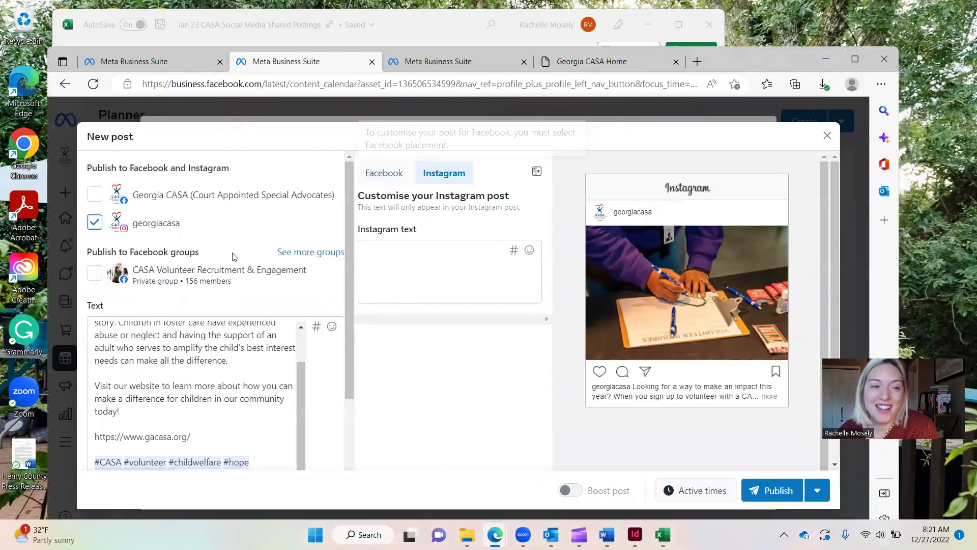
left_click(94, 194)
left_click(95, 223)
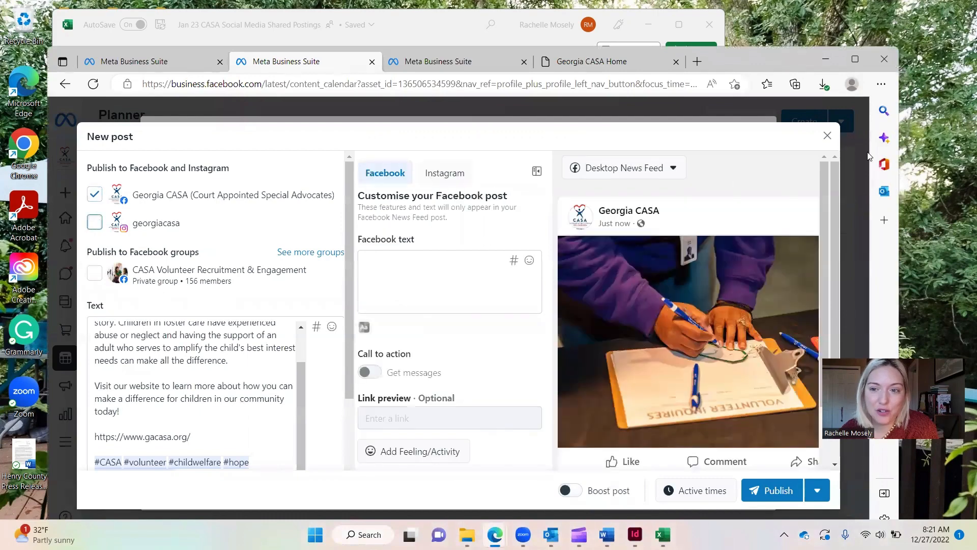
left_click(827, 136)
left_click(561, 301)
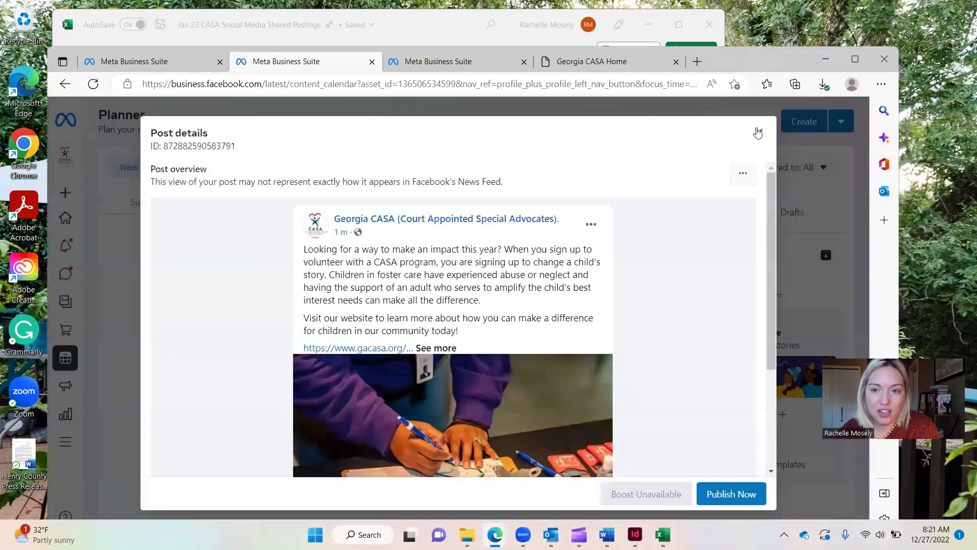
left_click(753, 131)
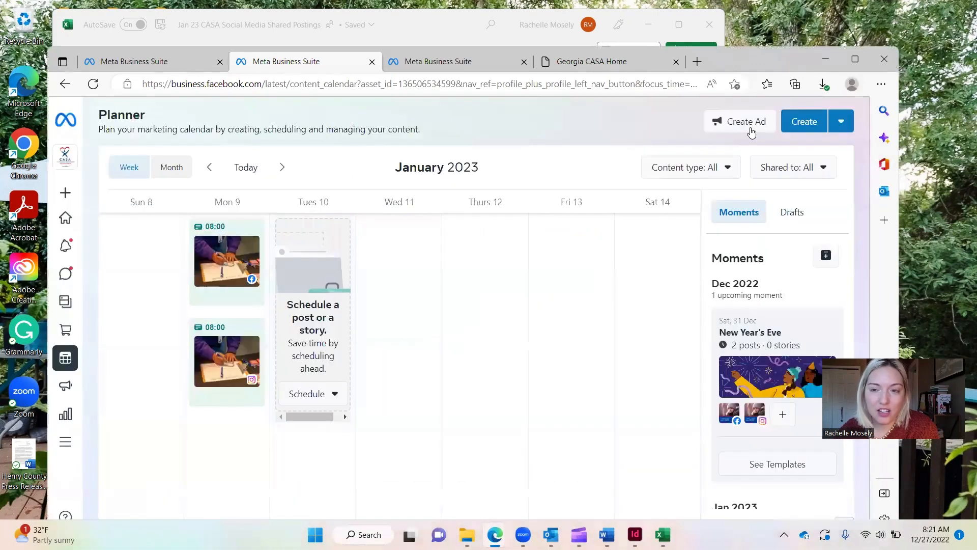
Examine the edit, duplicate, reschedule, draft and delete options of the 9 January Facebook post, leaving the post as is
left_click(224, 251)
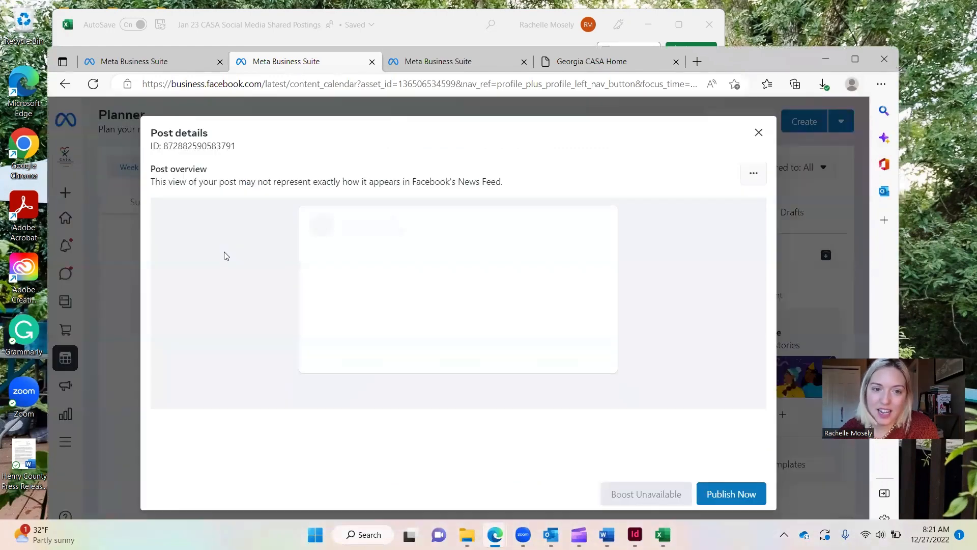
left_click(743, 173)
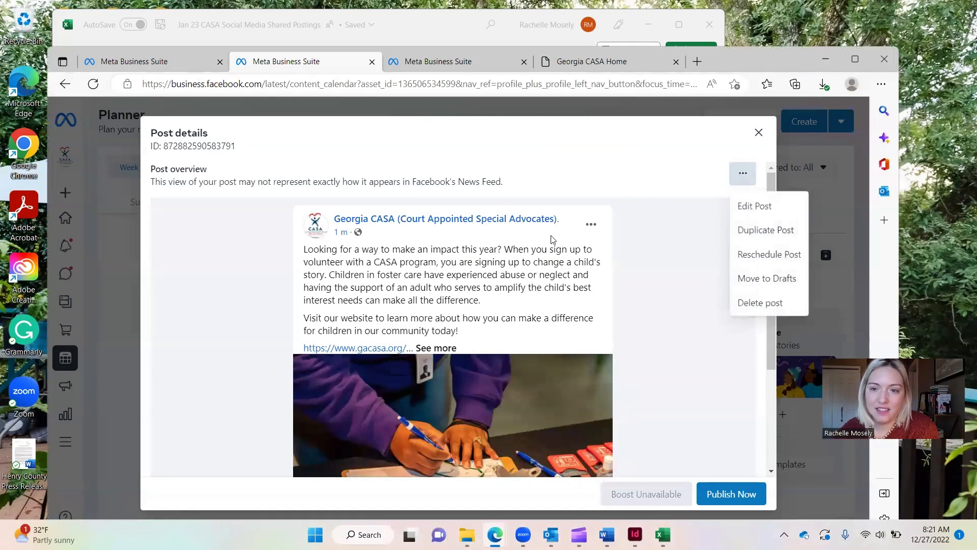
left_click(759, 133)
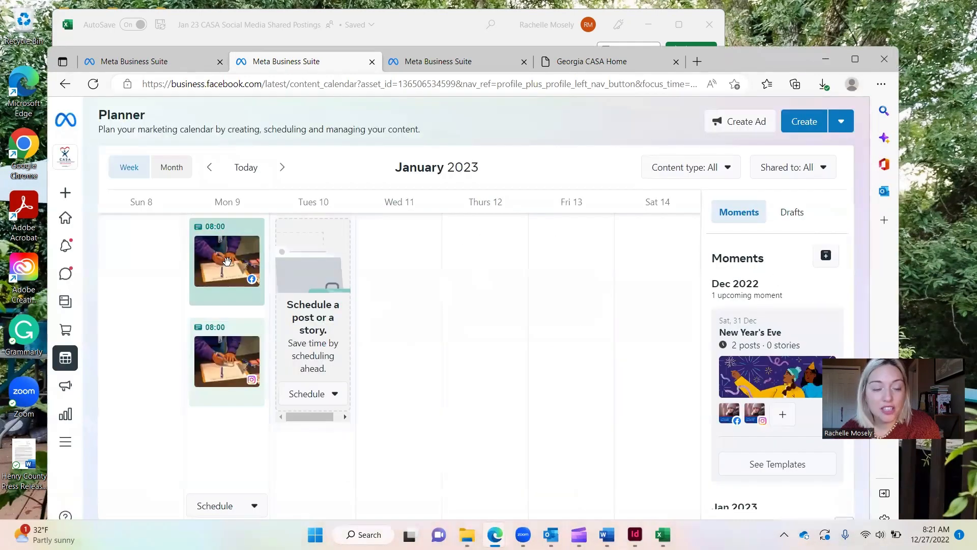
left_click(228, 265)
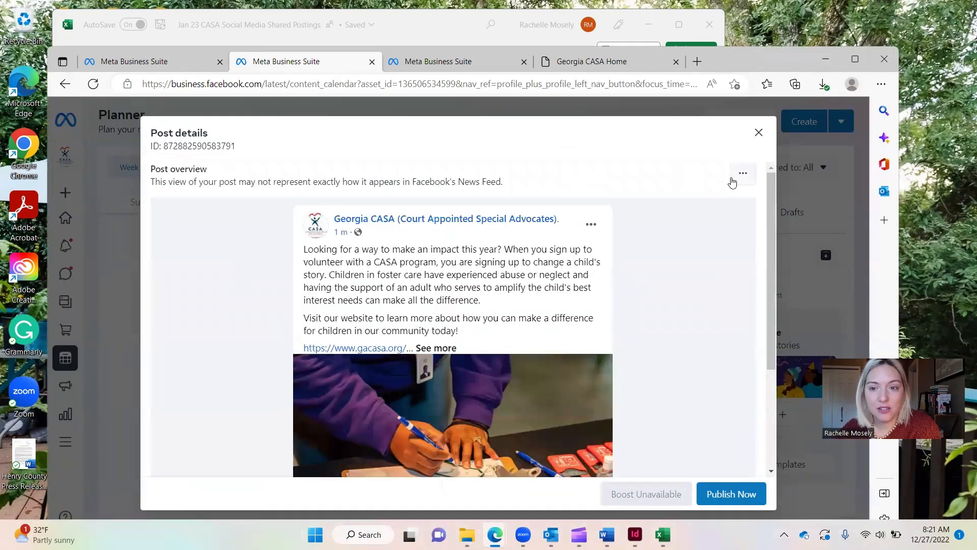
left_click(736, 177)
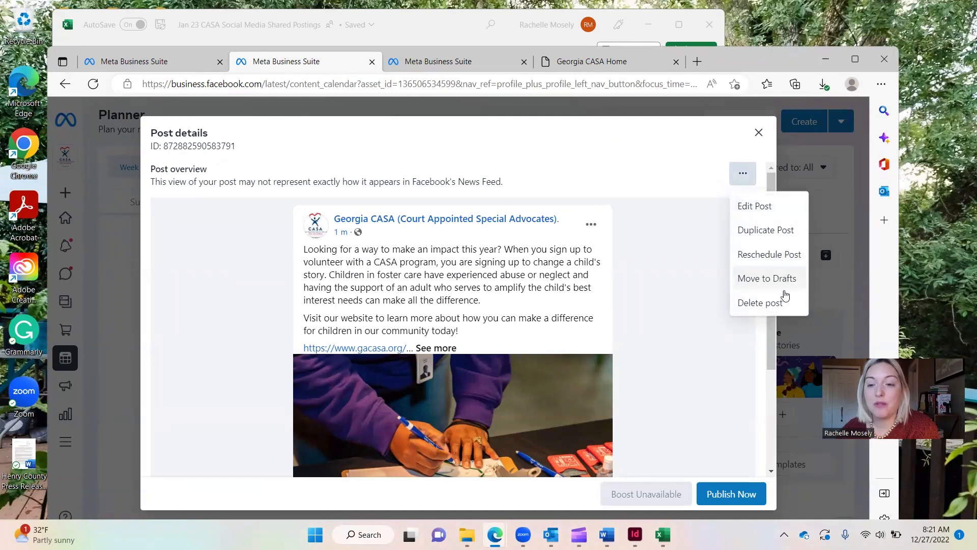
left_click(756, 132)
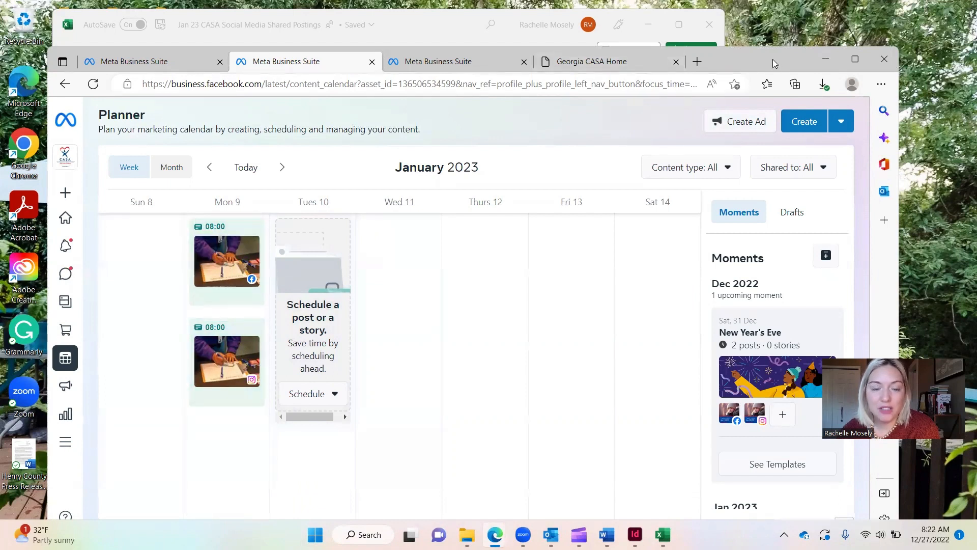
Create a new post from the Planner and add the georgiacasa Instagram account alongside the Georgia CASA Facebook page
left_click_drag(772, 59, 768, 53)
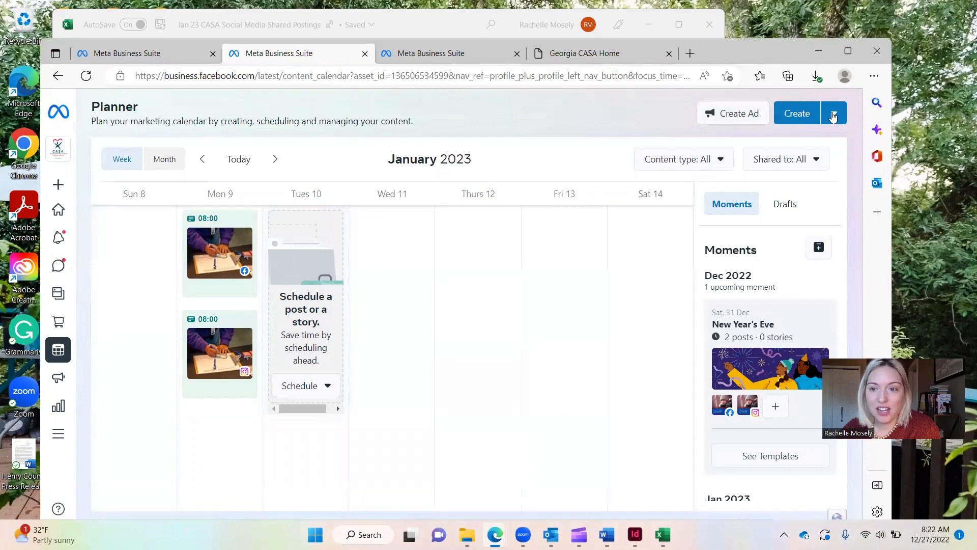
left_click(798, 116)
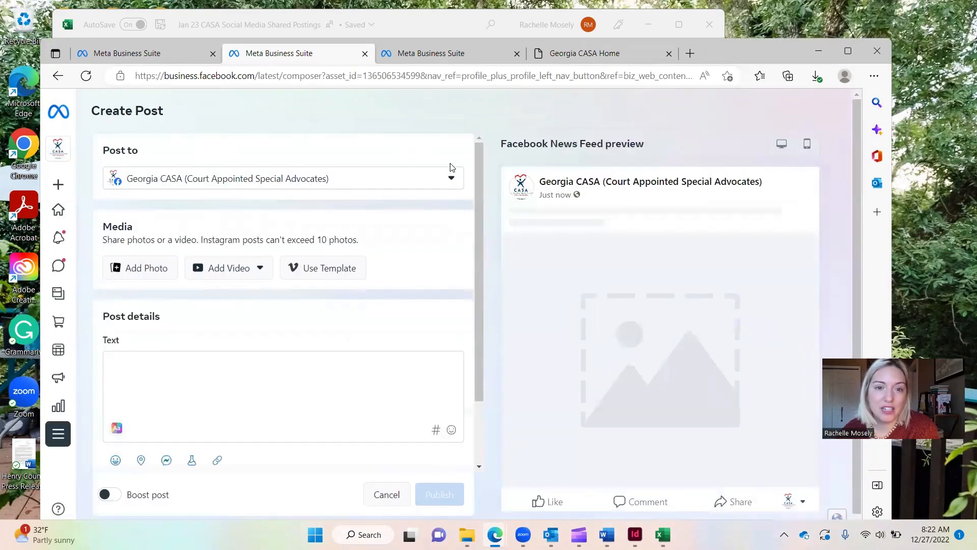
left_click(453, 178)
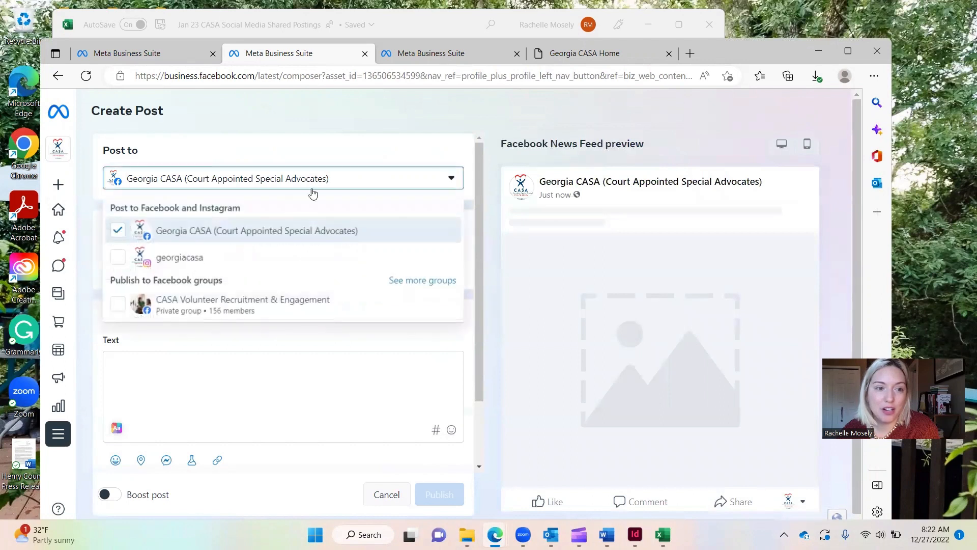
left_click(116, 261)
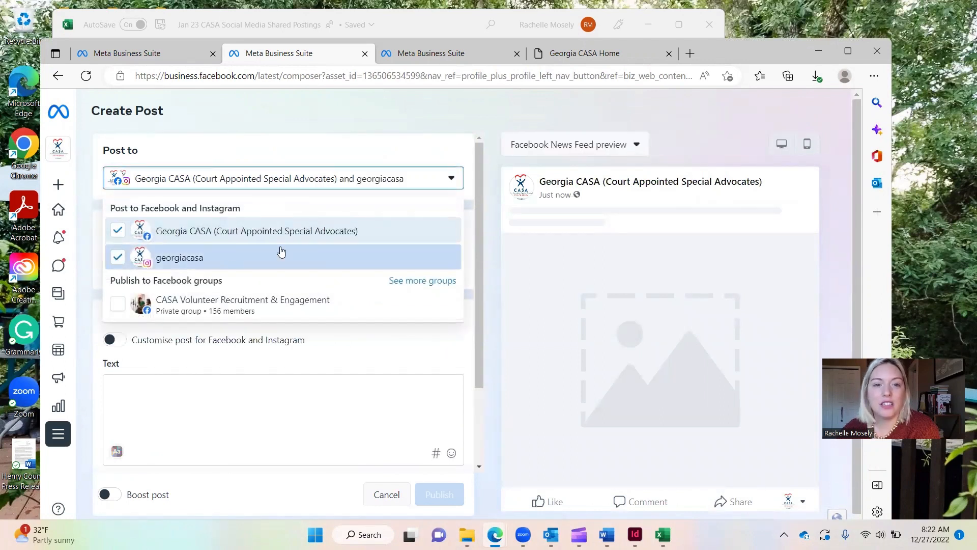
left_click(419, 133)
Add the photo 1.12.23 from the January SM Pics folder to the new post
left_click(112, 276)
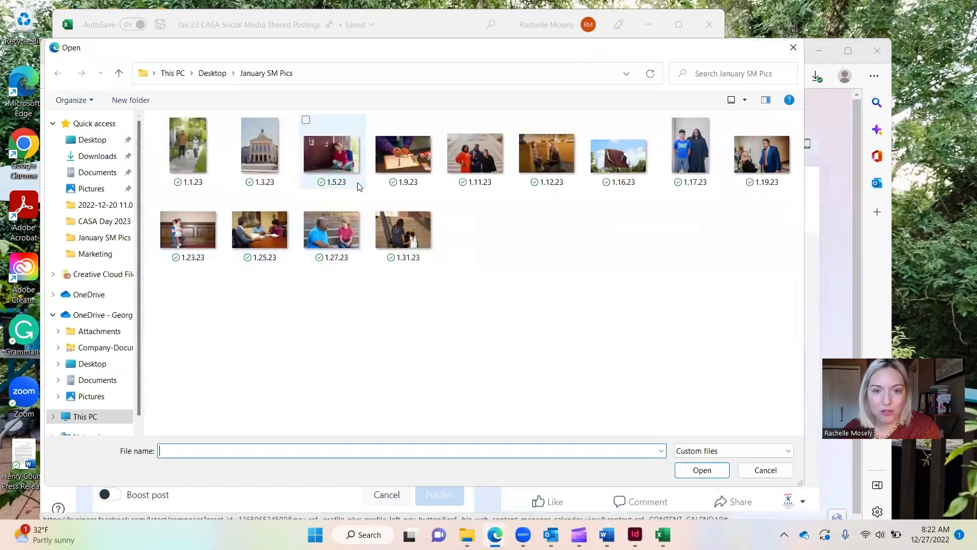
left_click(549, 164)
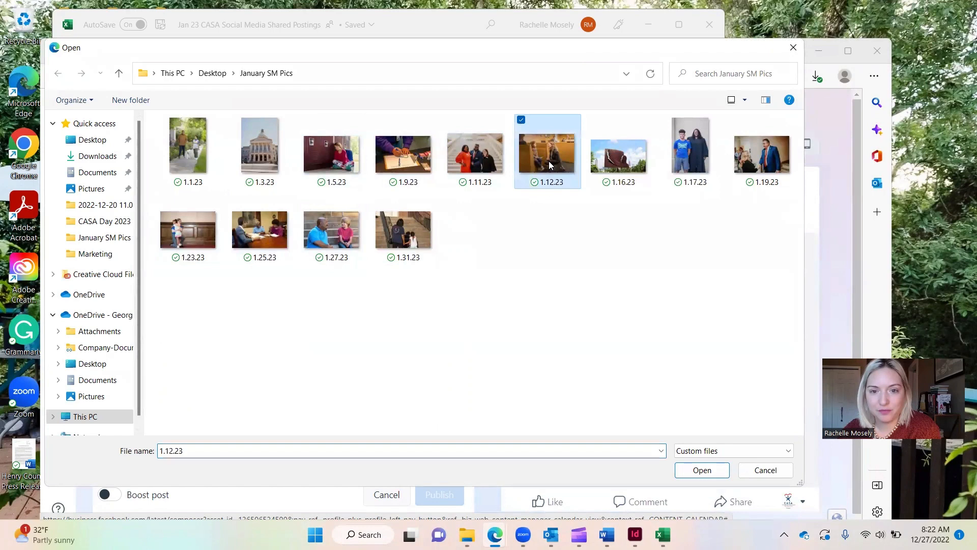
left_click(702, 470)
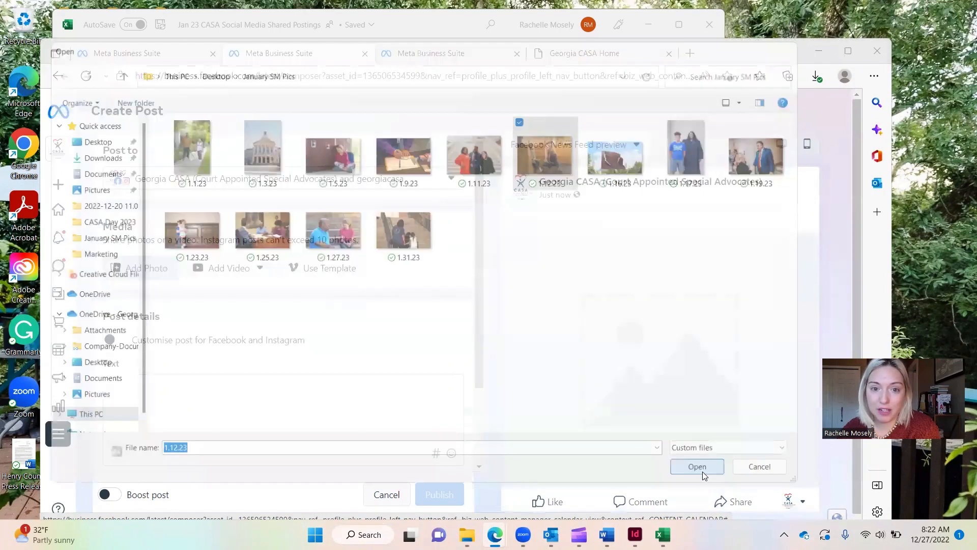
mouse_move(49, 263)
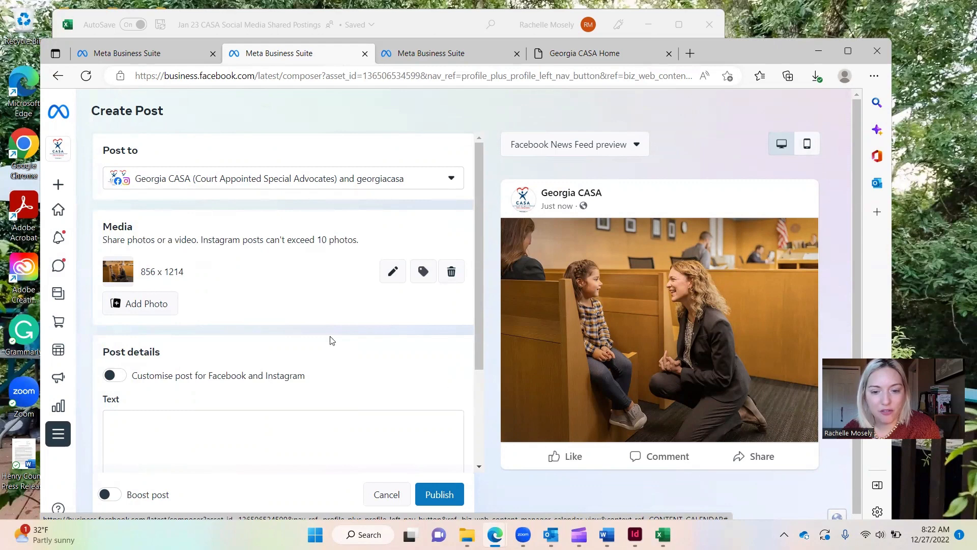
In the Excel workbook, copy the full post text in column D for Thursday 1/12/2023
left_click(663, 535)
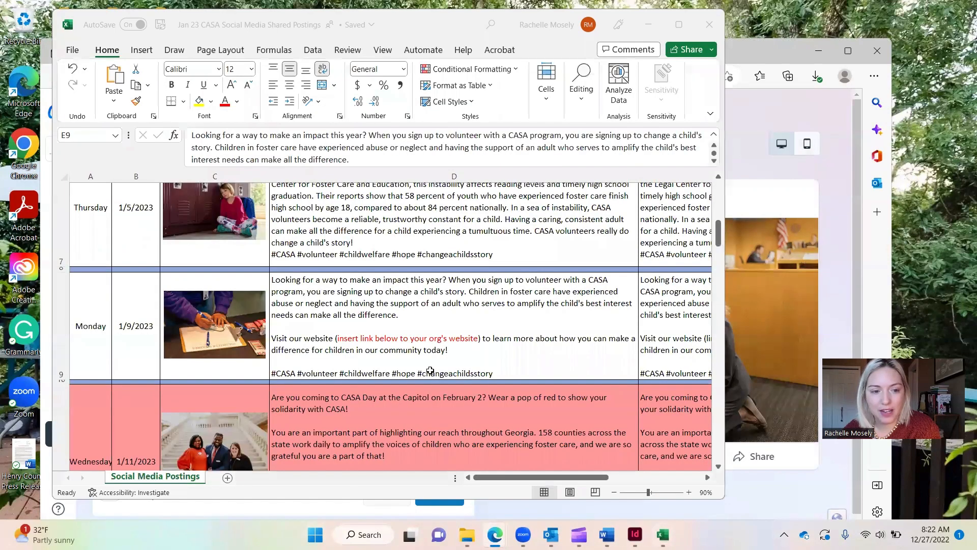
scroll(430, 371, "down", 2)
scroll(473, 362, "down", 1)
left_click(504, 377)
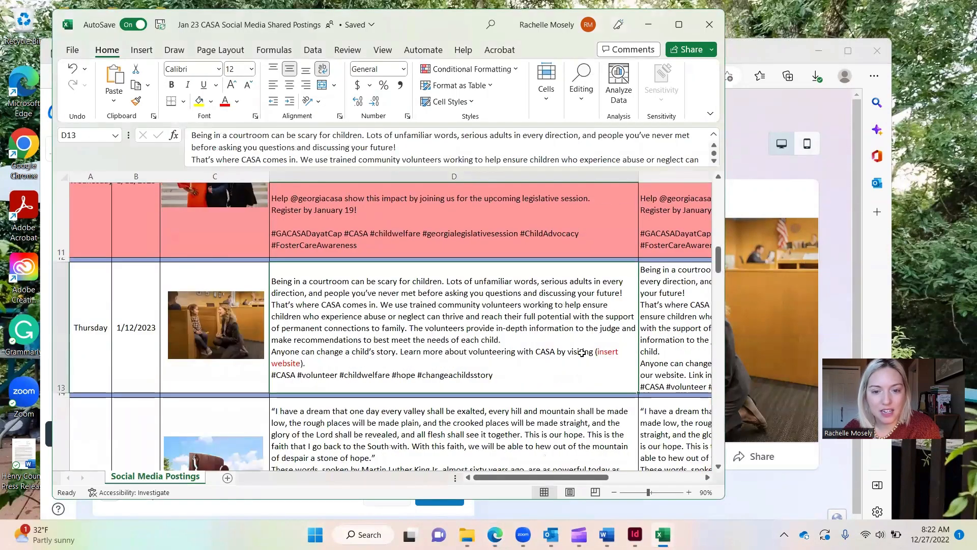
double_click(401, 339)
key("ctrl+a")
key("ctrl+c")
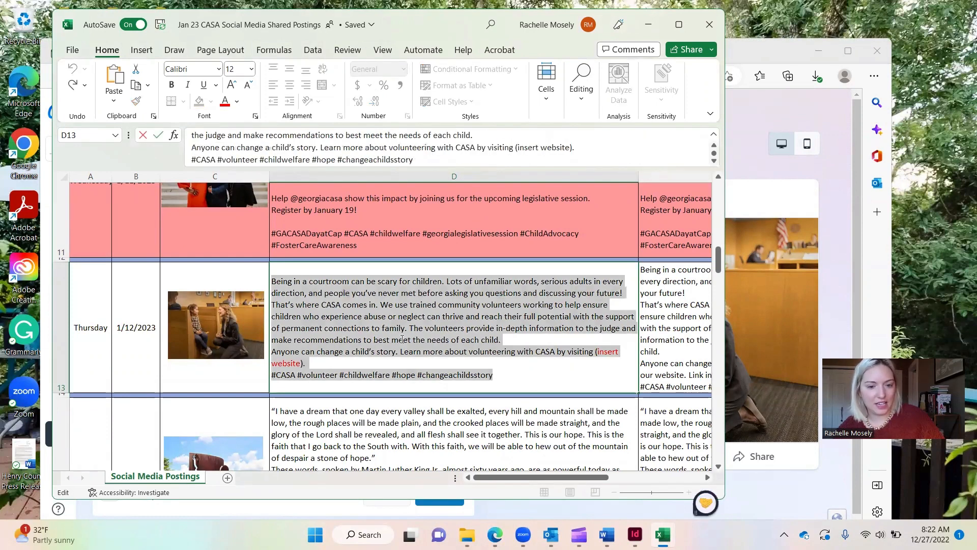
Back in Meta Business Suite in Edge, paste the copied courtroom text into the new post's text
left_click(756, 56)
left_click(149, 423)
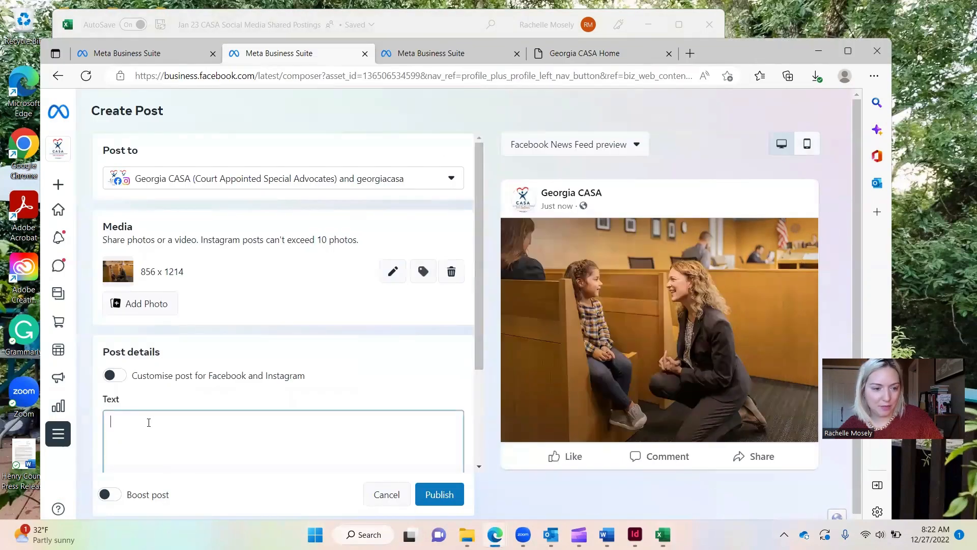
key("ctrl+v")
scroll(170, 375, "down", 4)
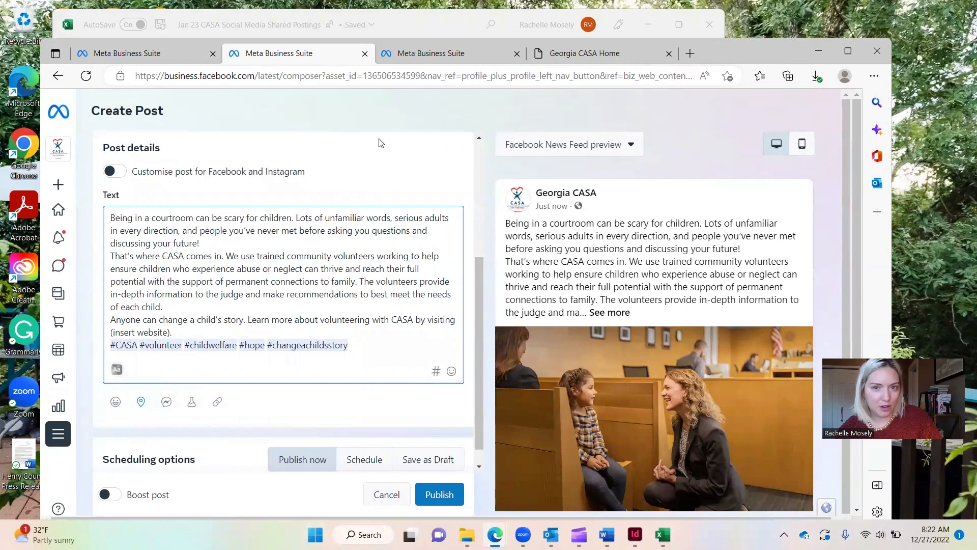
Copy the web address of the Georgia CASA home page
left_click(589, 59)
left_click(245, 73)
key("ctrl+a")
key("ctrl+c")
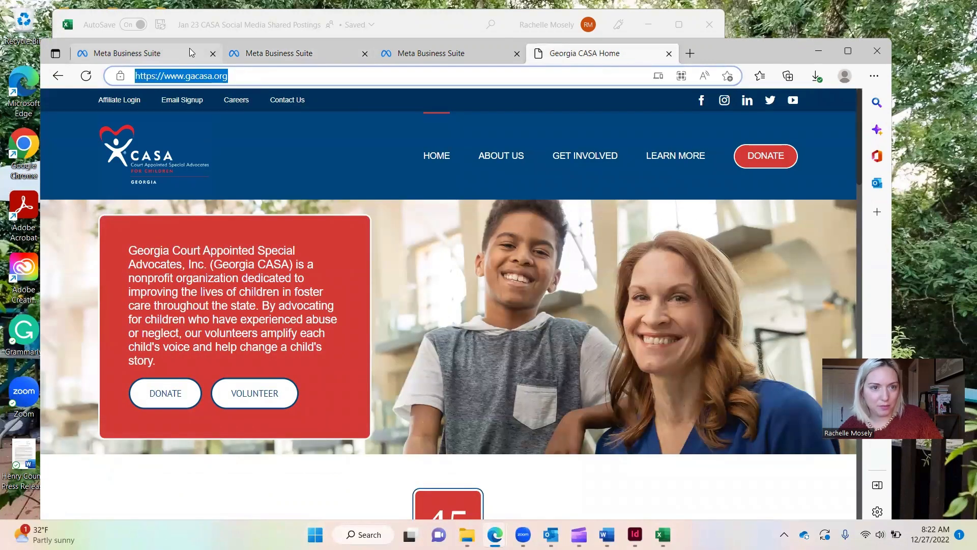
left_click(128, 53)
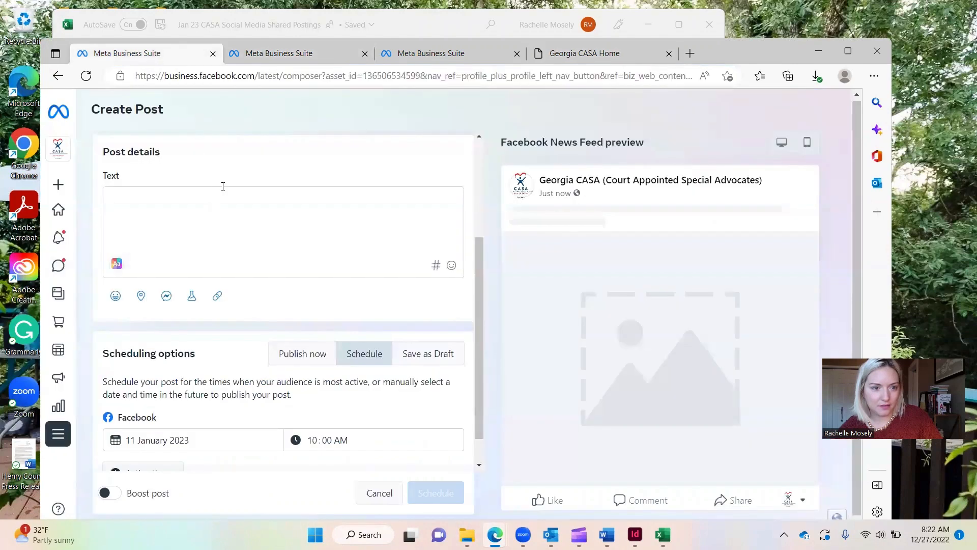
left_click(319, 58)
left_click_drag(170, 332, 108, 337)
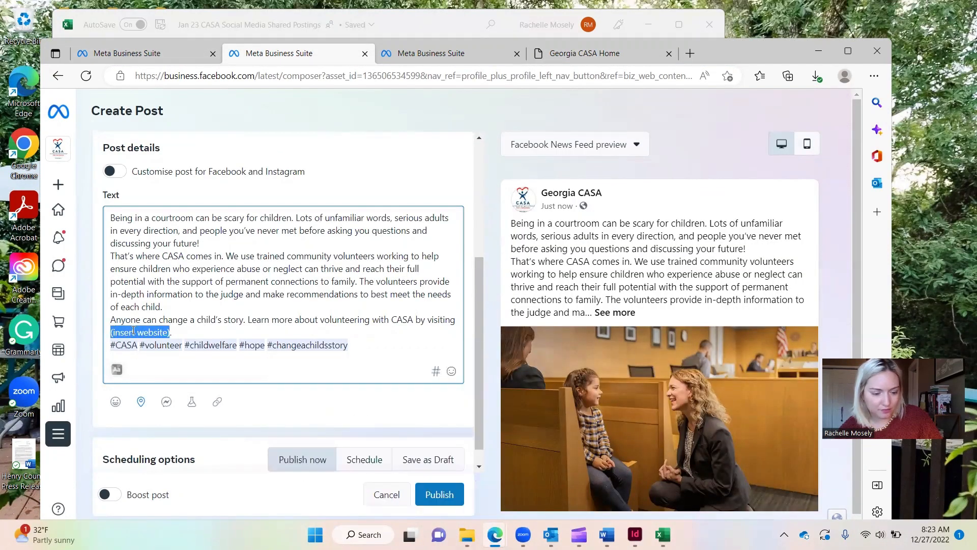
key("ctrl+v")
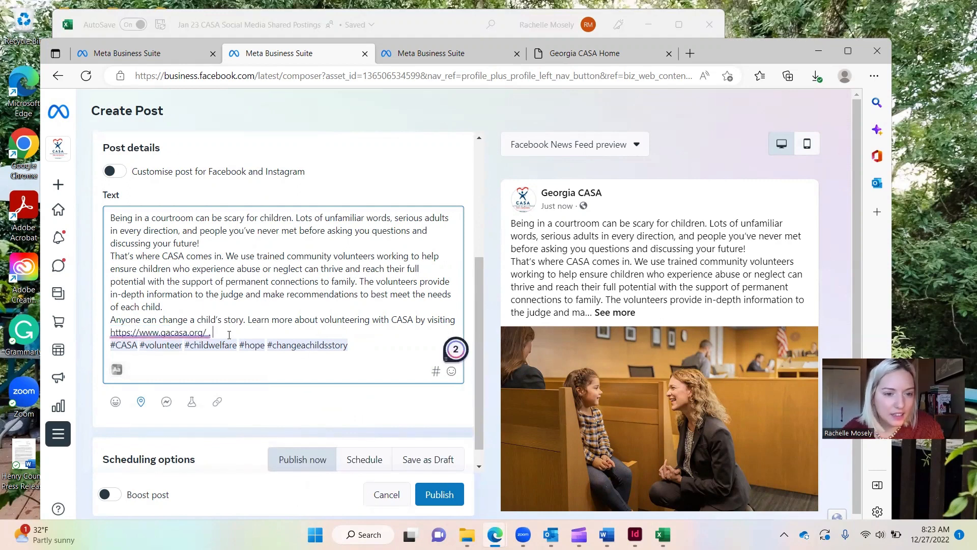
key("Return")
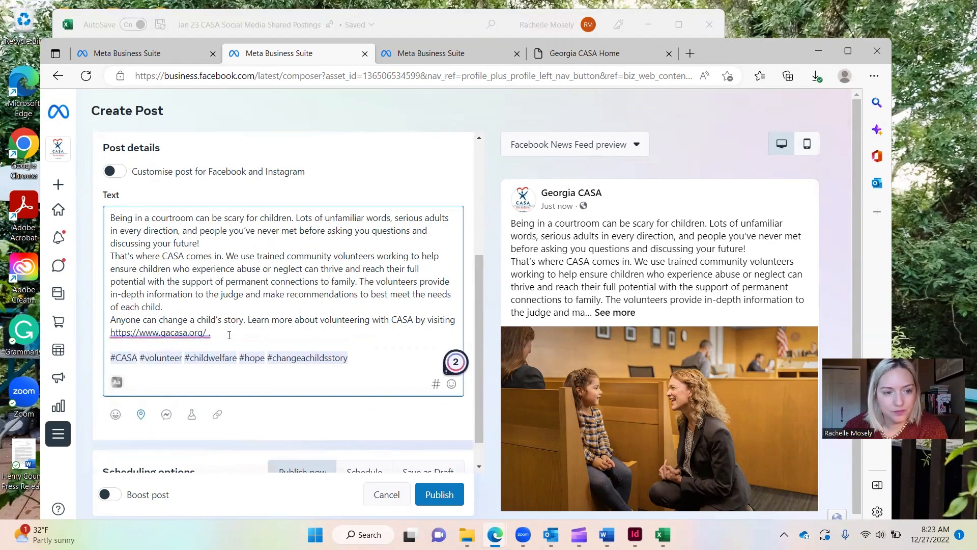
key("BackSpace")
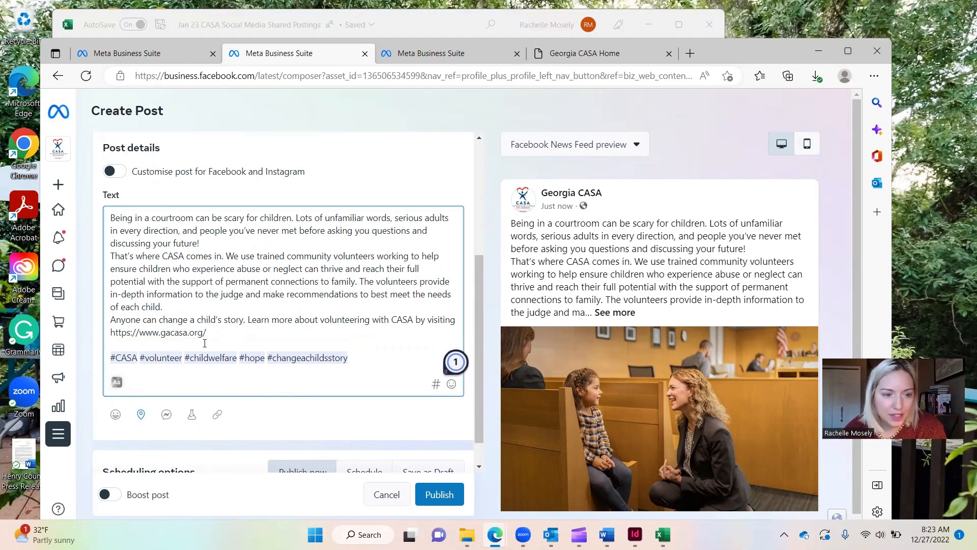
Customise the post separately for Facebook and Instagram, replacing the website address in the Instagram text with "the link in bio."
scroll(319, 366, "down", 1)
scroll(229, 330, "up", 3)
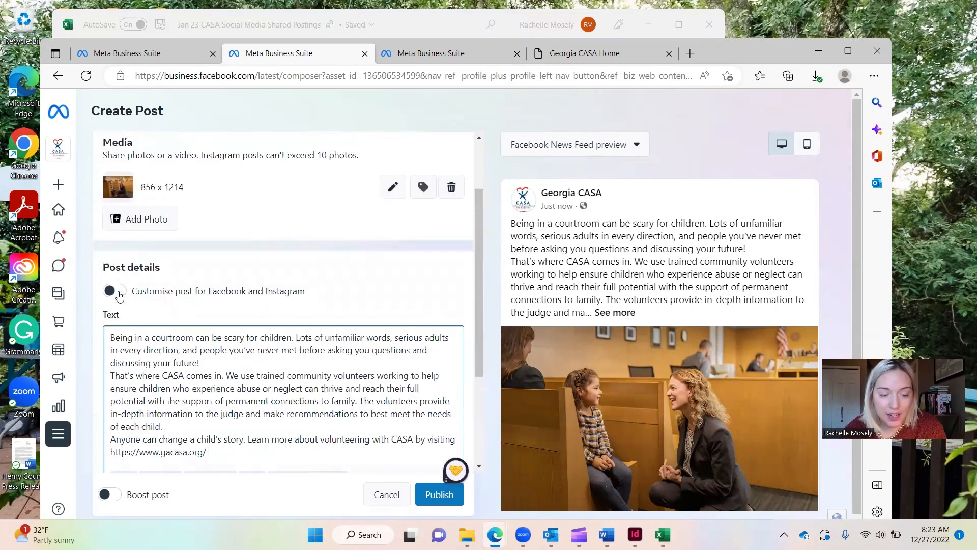
left_click(116, 291)
scroll(291, 317, "down", 3)
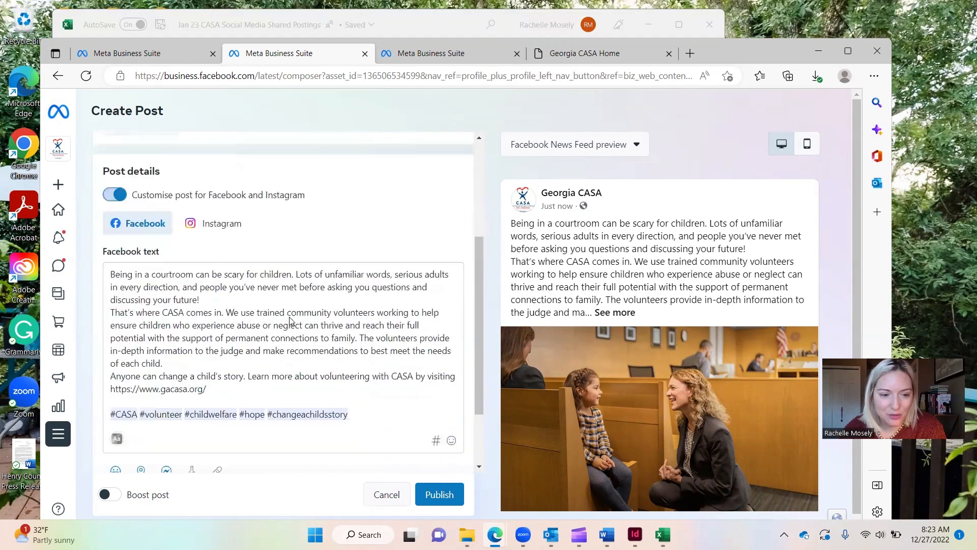
scroll(239, 244, "up", 1)
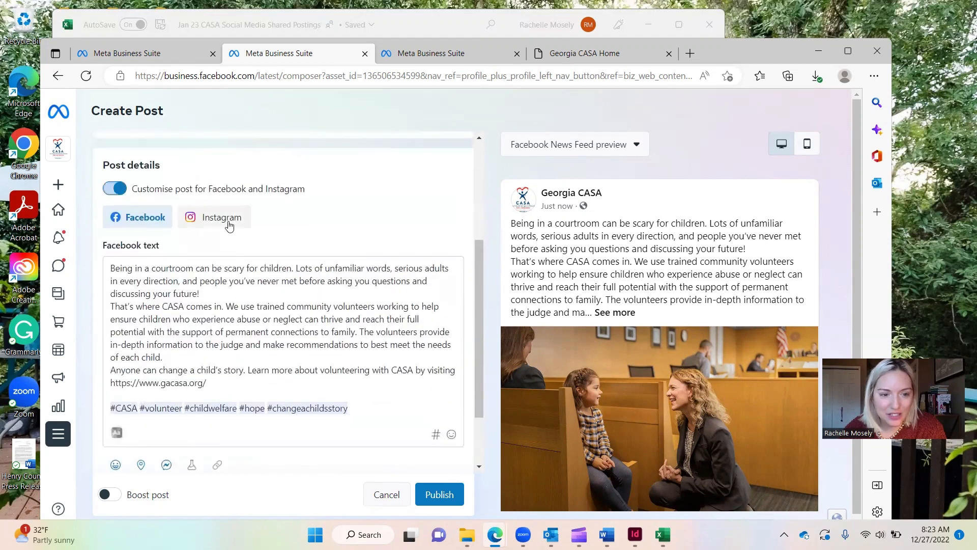
left_click(228, 224)
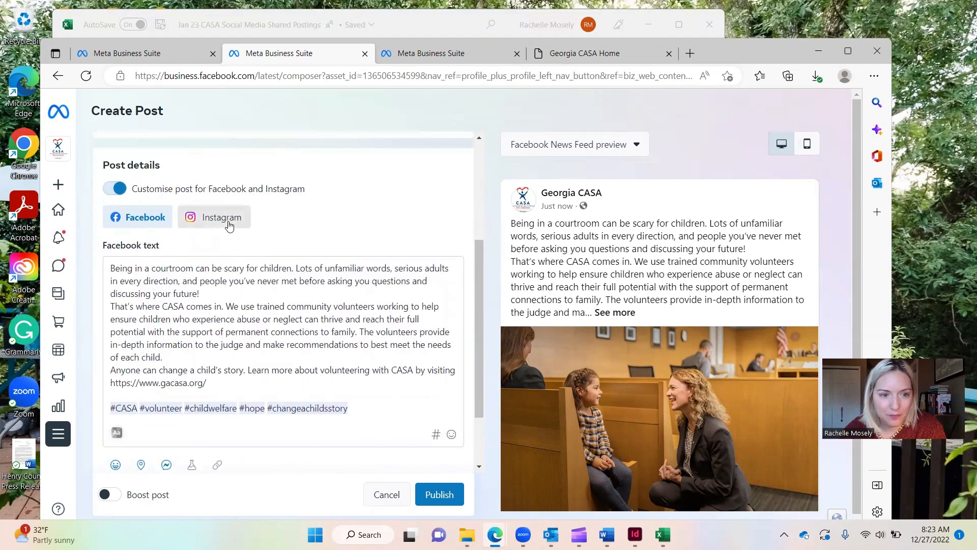
left_click_drag(205, 384, 111, 390)
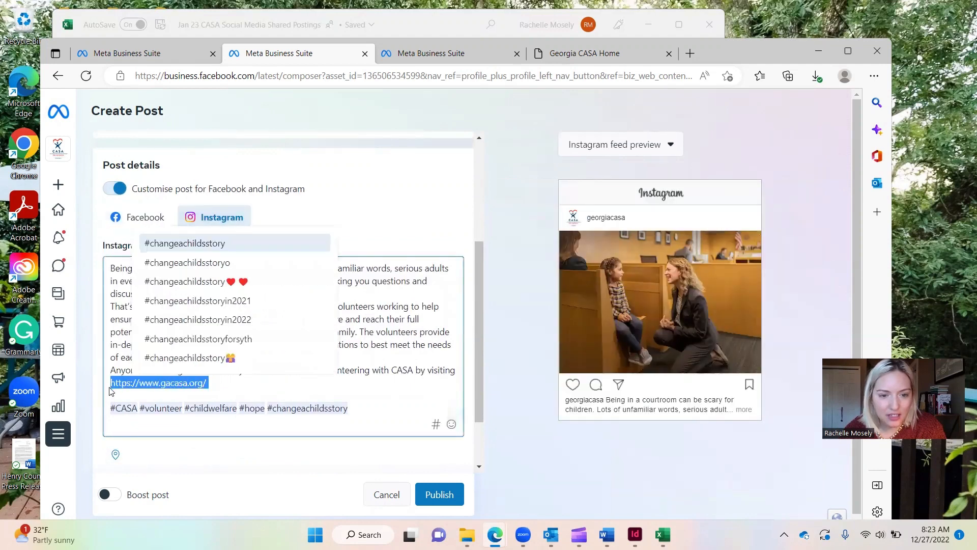
type("th")
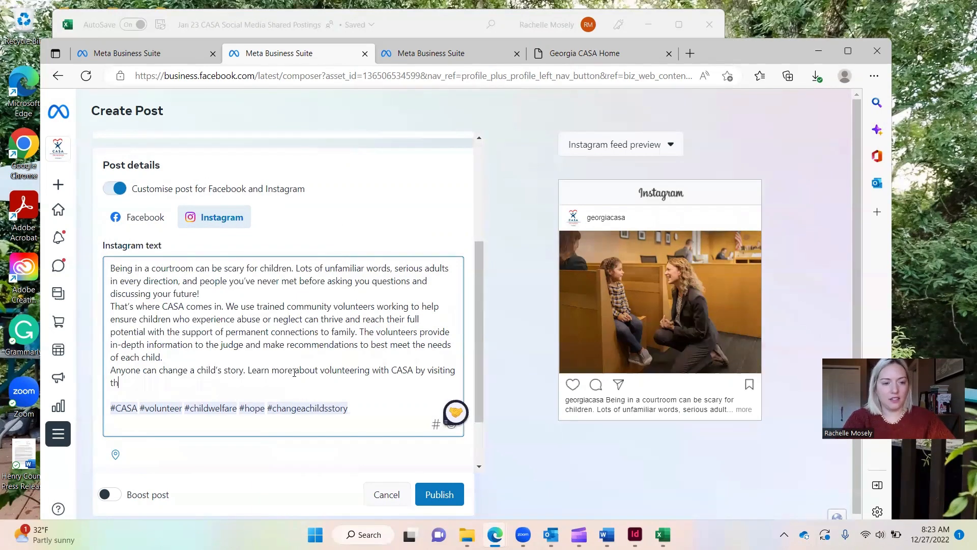
type("e link in bio.")
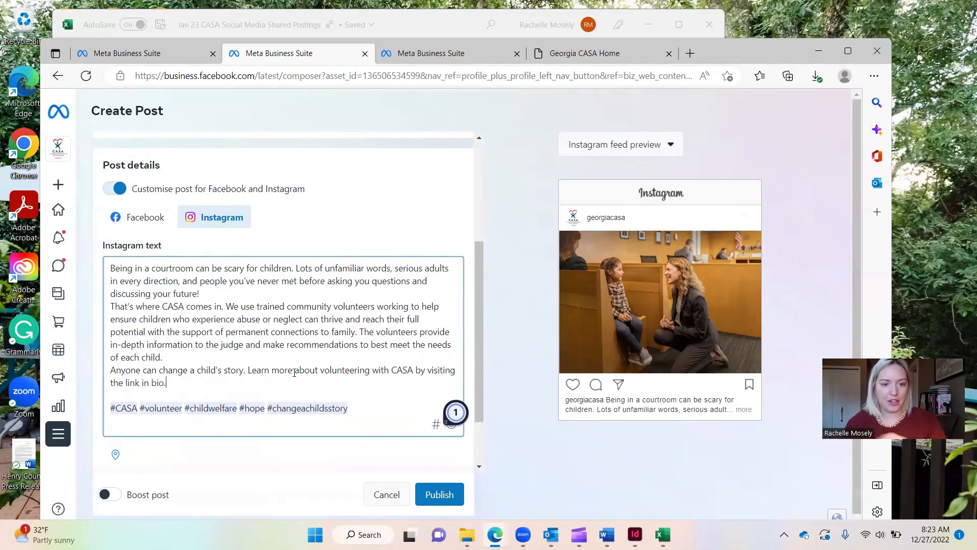
Switch the post to scheduled publishing and set its Facebook date to 12 January 2023, checking the date against the Excel workbook
scroll(474, 341, "down", 2)
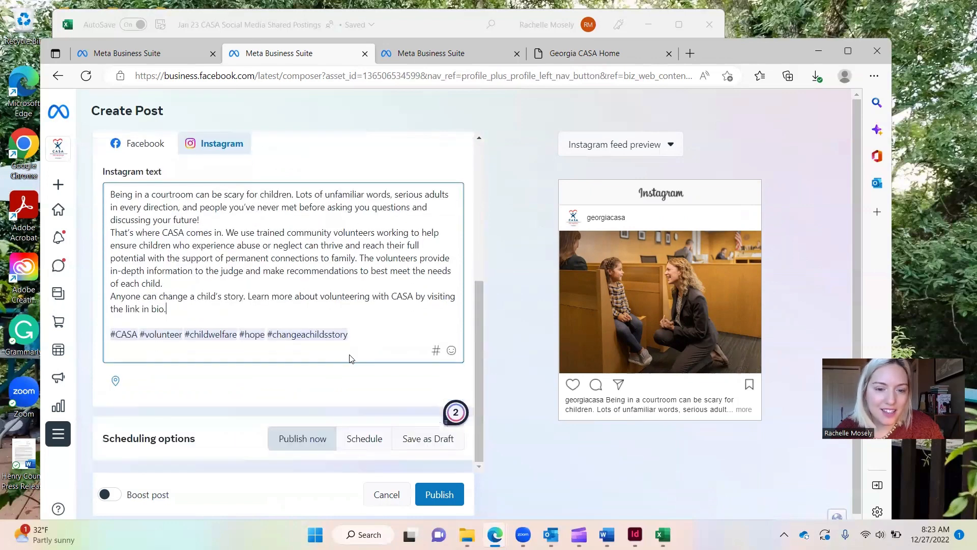
left_click(362, 435)
scroll(368, 442, "down", 3)
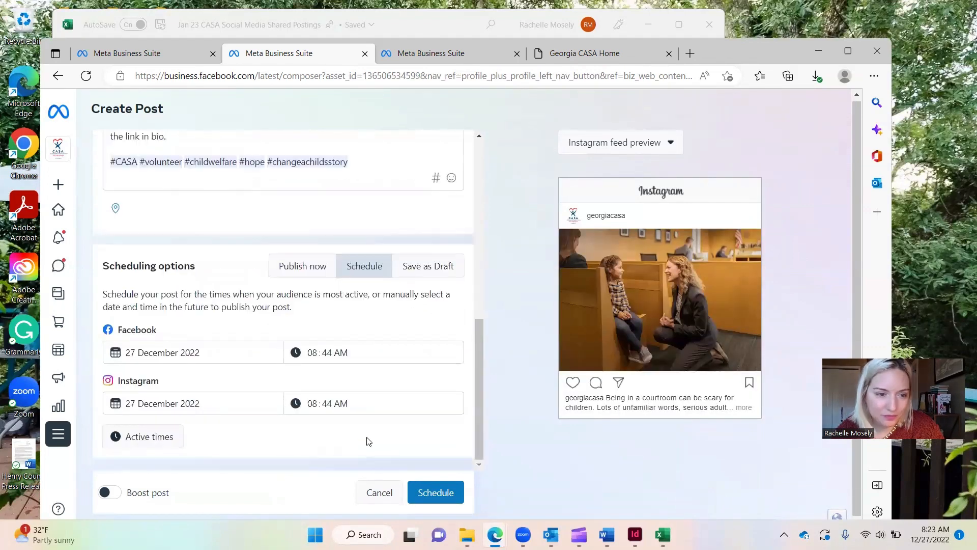
left_click(141, 352)
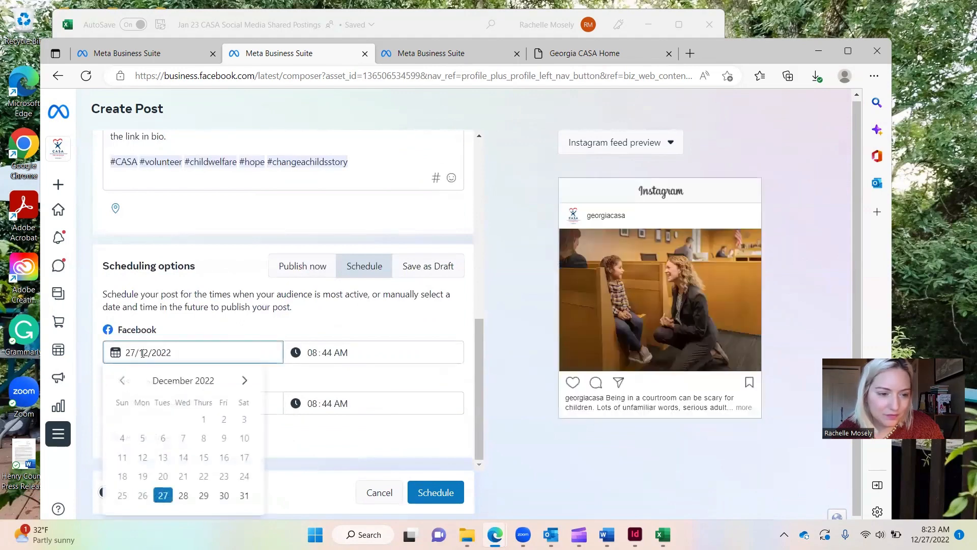
left_click(246, 380)
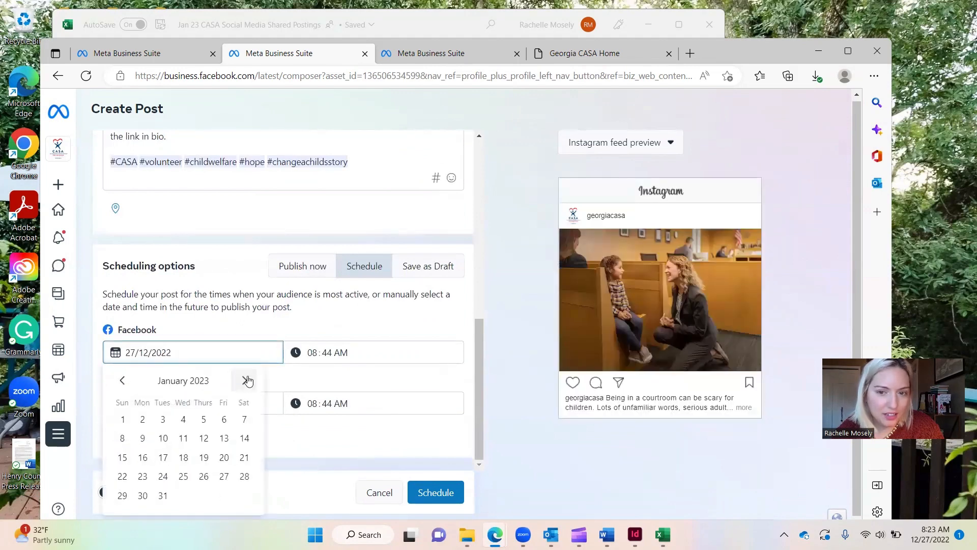
left_click(206, 437)
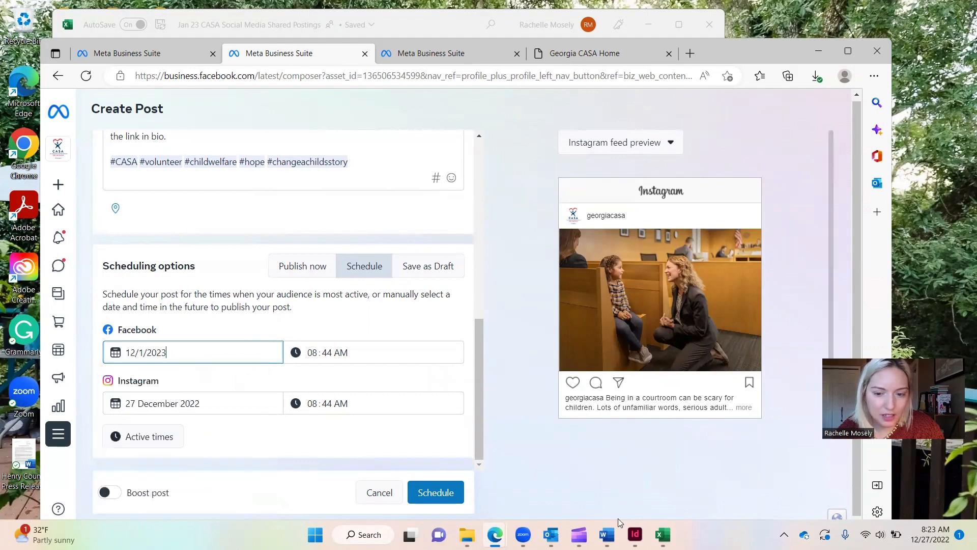
left_click(662, 534)
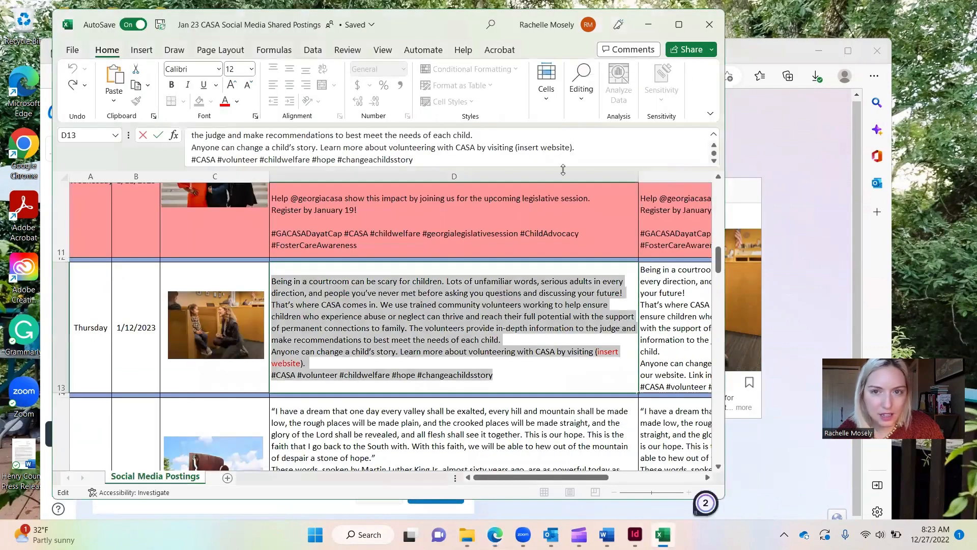
left_click(756, 54)
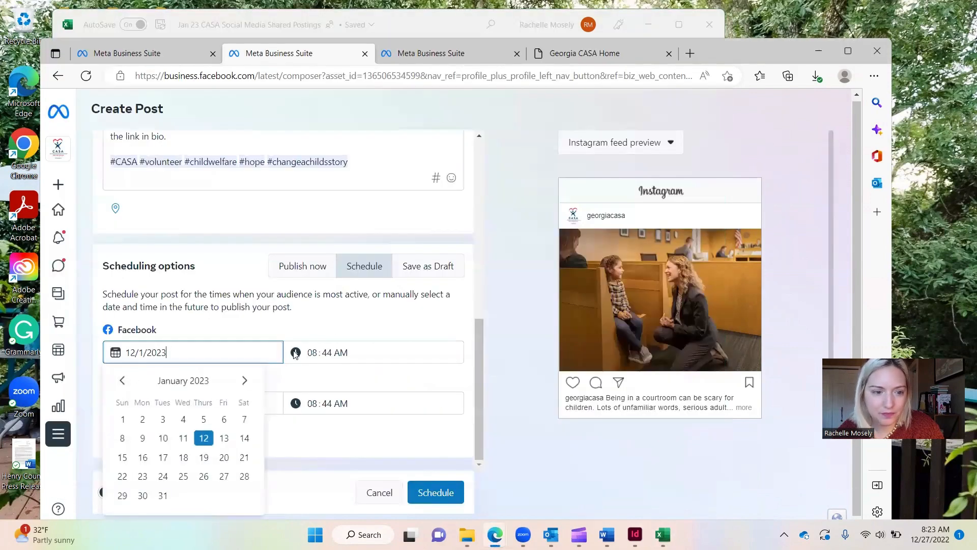
left_click(371, 390)
Set the Instagram date to 12 January 2023 and schedule the post for both platforms
left_click(170, 408)
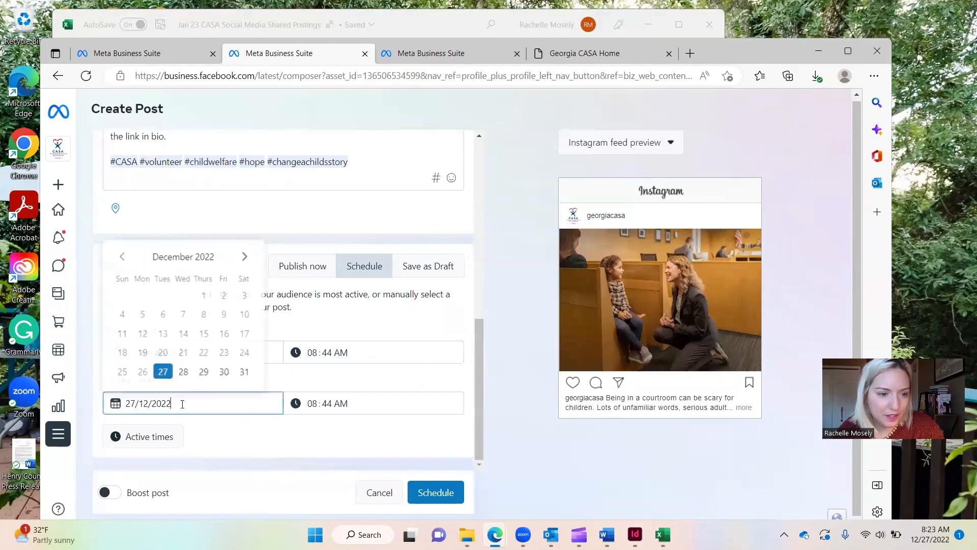
left_click(246, 257)
left_click(205, 315)
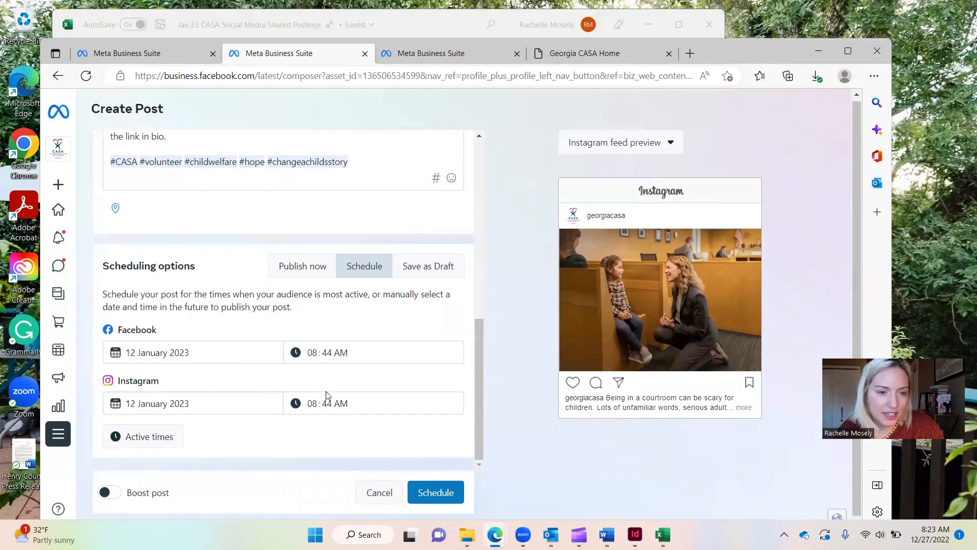
scroll(412, 413, "up", 2)
scroll(413, 412, "down", 2)
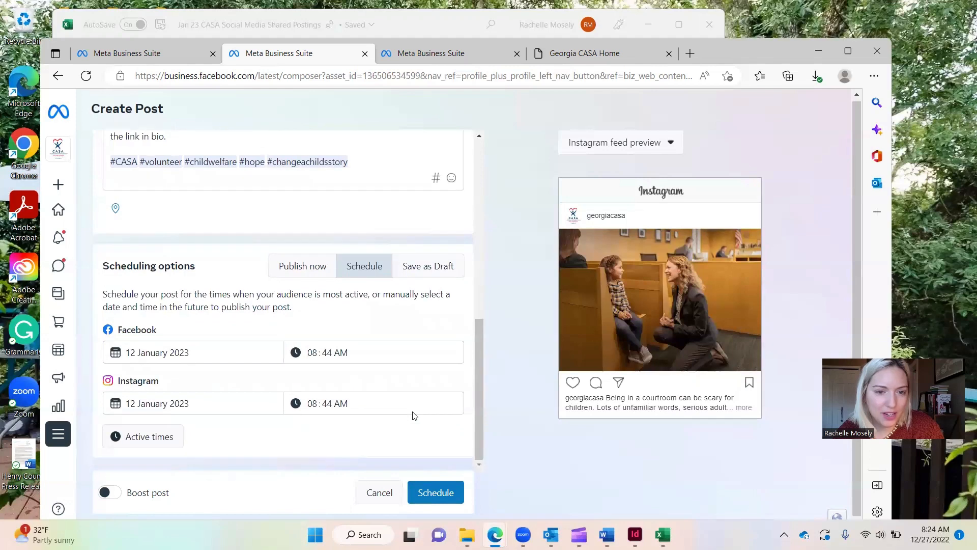
left_click(458, 487)
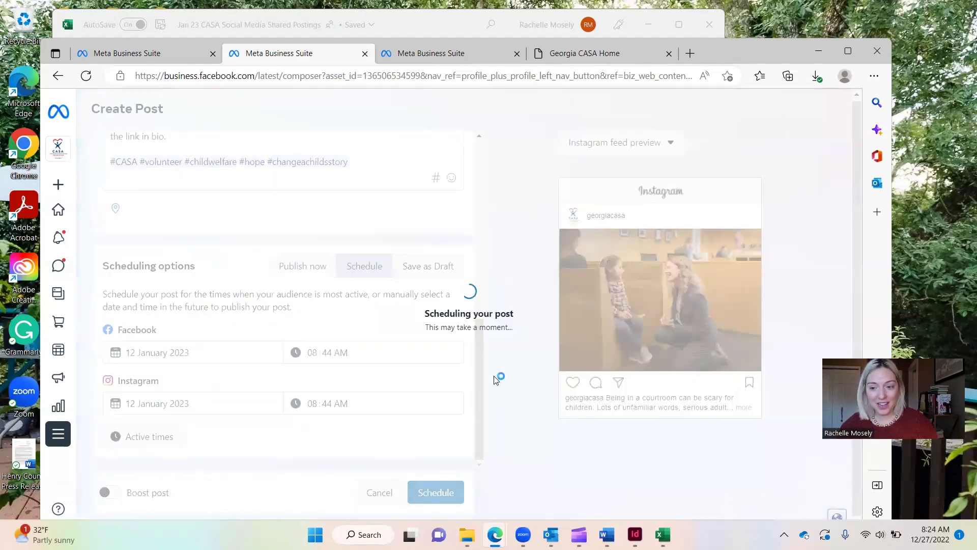